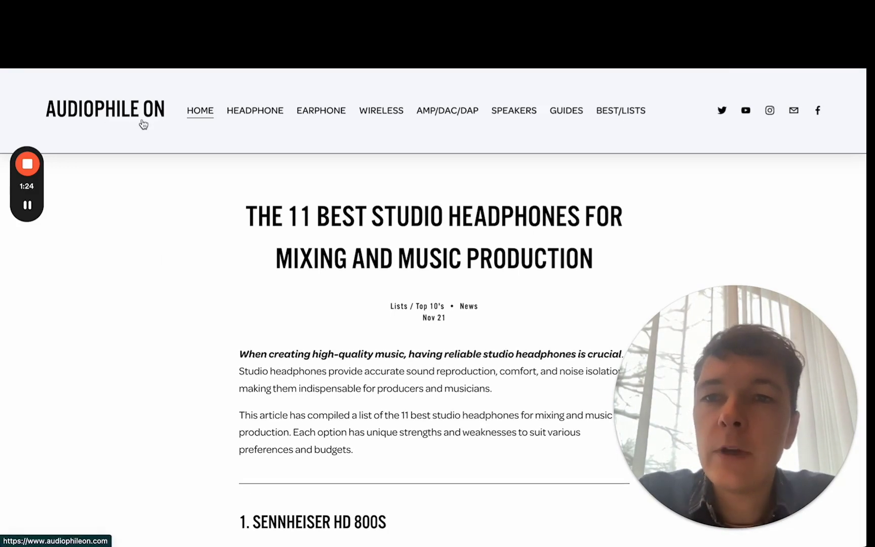
Switch to the Ahrefs keyword overview for "best studio headphones" and examine its difficulty, search volume, traffic potential and position history.
key("super+w")
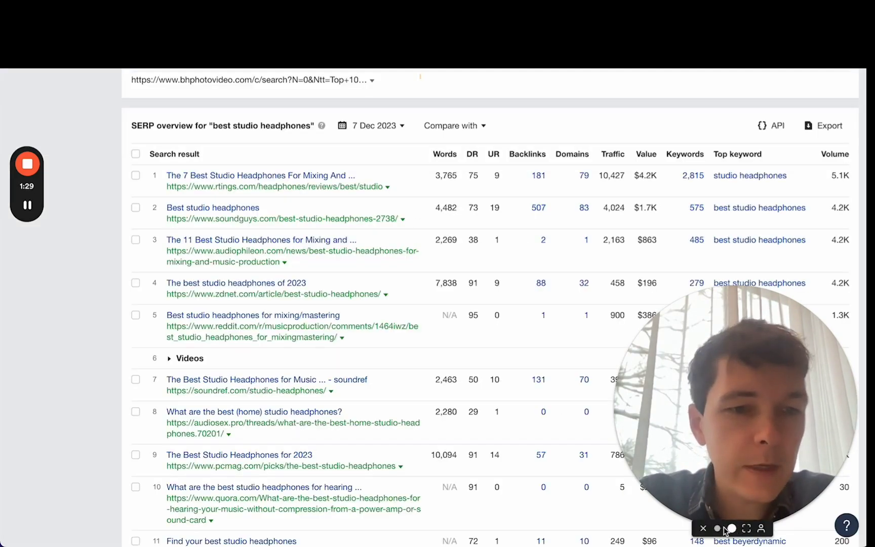
left_click(718, 528)
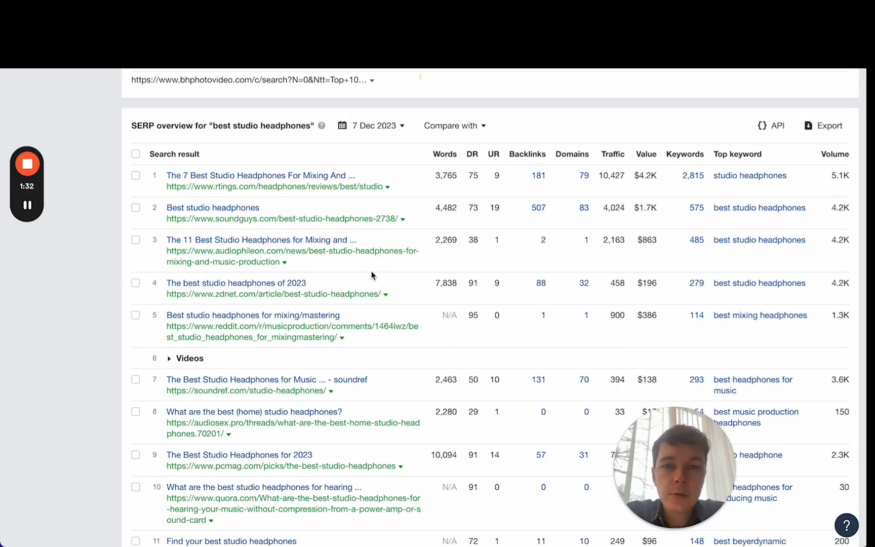
scroll(550, 229, "up", 20)
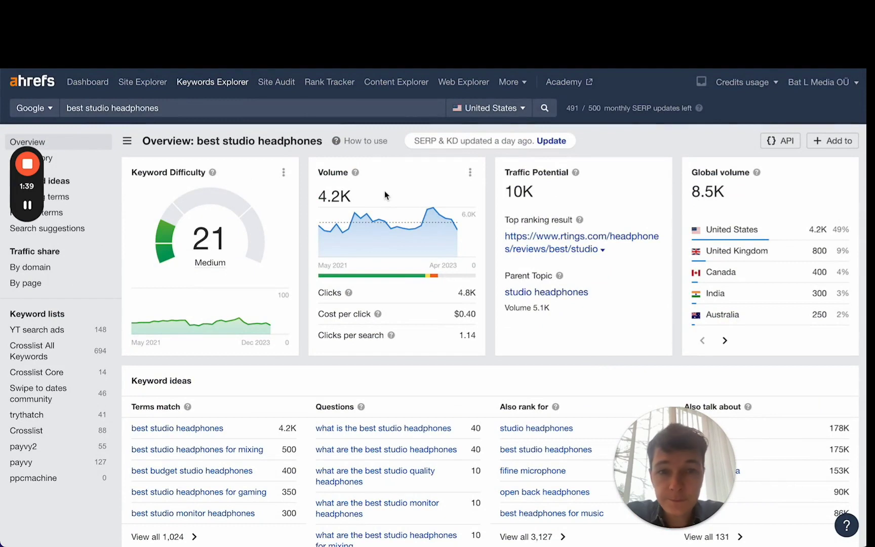
scroll(714, 198, "down", 1)
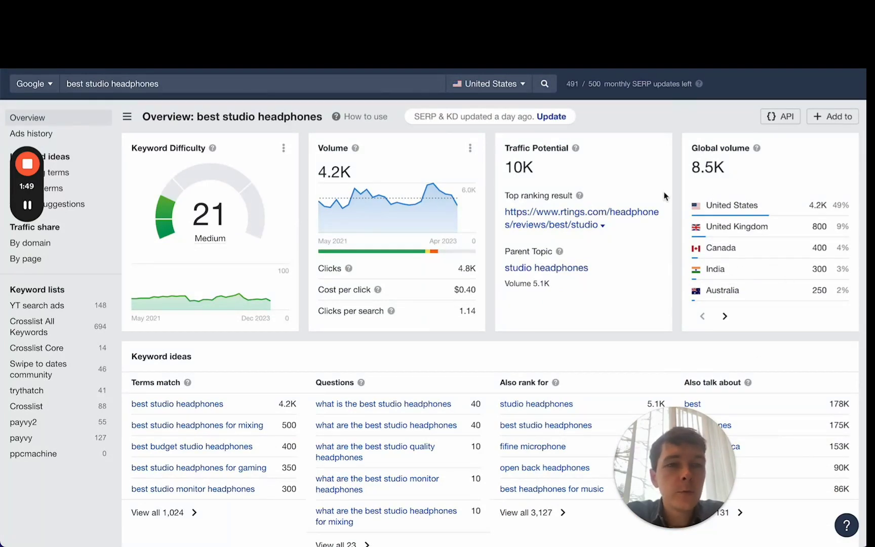
scroll(665, 196, "down", 15)
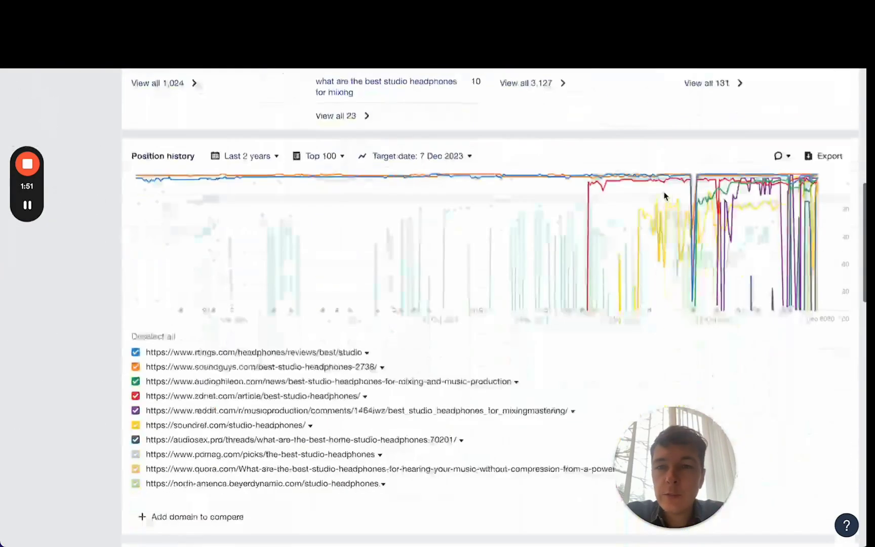
scroll(607, 208, "up", 2)
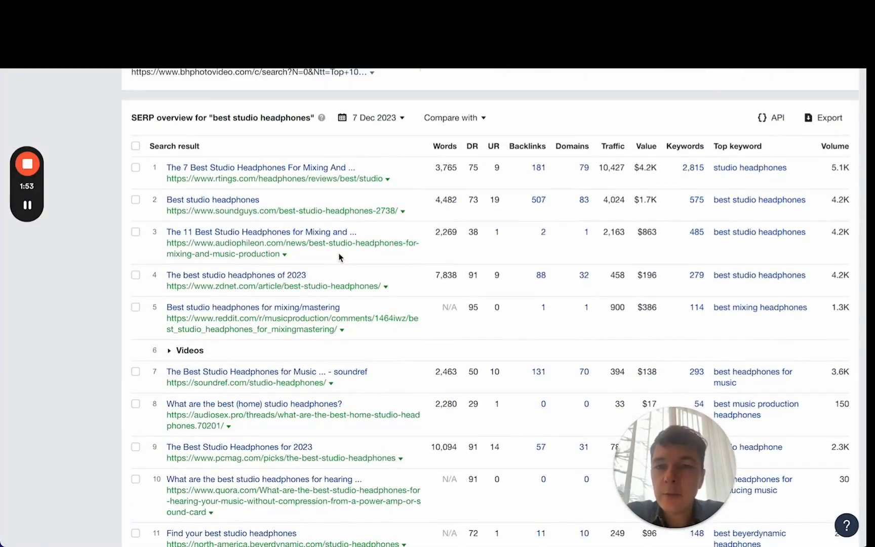
Examine the ranking pages and their metrics in the SERP overview for "best studio headphones".
scroll(338, 253, "up", 1)
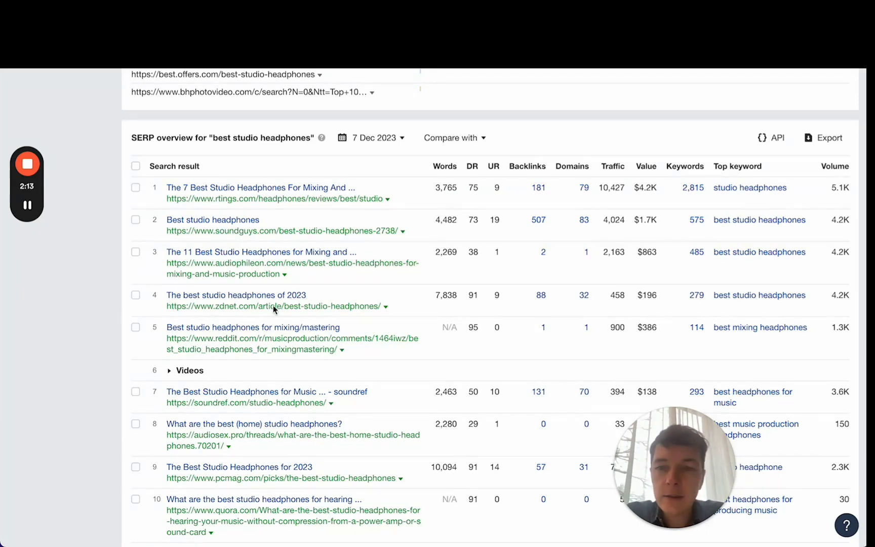
scroll(426, 344, "down", 2)
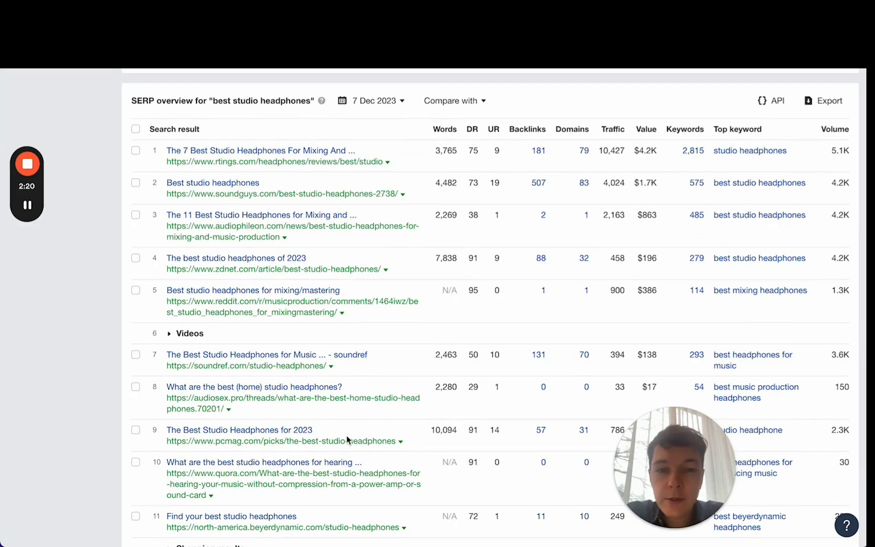
scroll(346, 436, "down", 5)
scroll(256, 419, "down", 2)
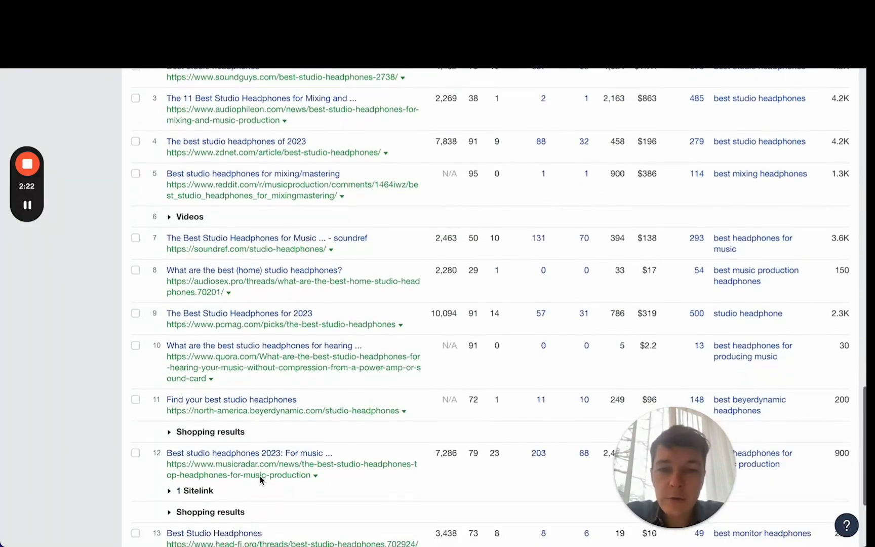
scroll(260, 477, "down", 5)
scroll(260, 476, "up", 10)
scroll(260, 476, "up", 2)
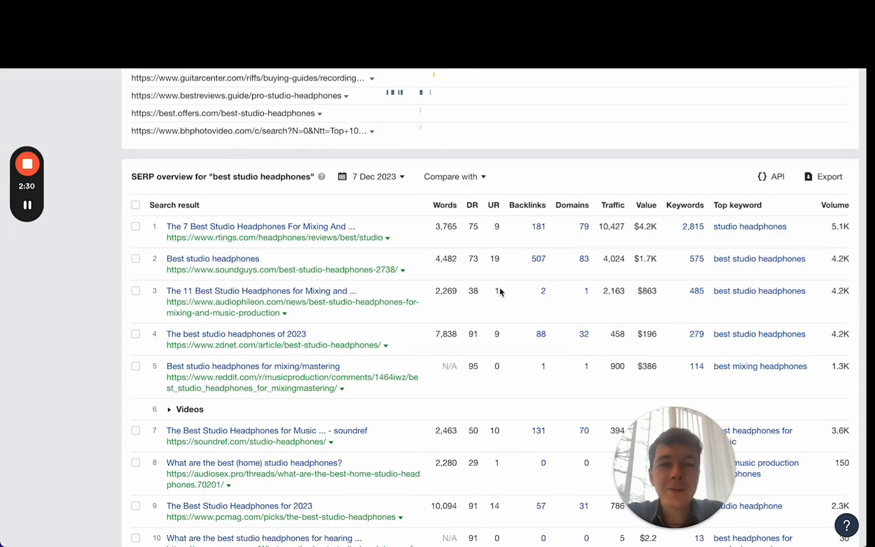
Open the calculator beside the audiophileon.com search result and multiply 2200 by 0,025.
key("F4")
left_click(613, 352)
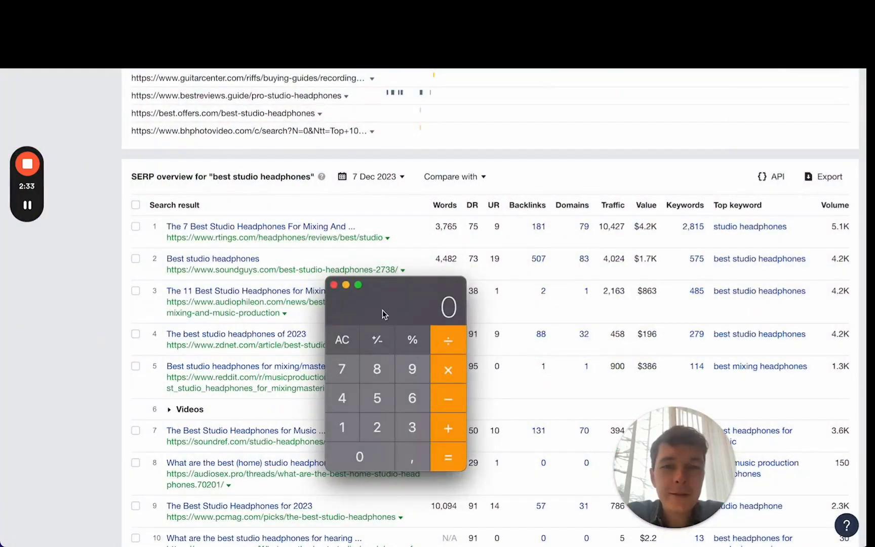
left_click_drag(383, 311, 530, 336)
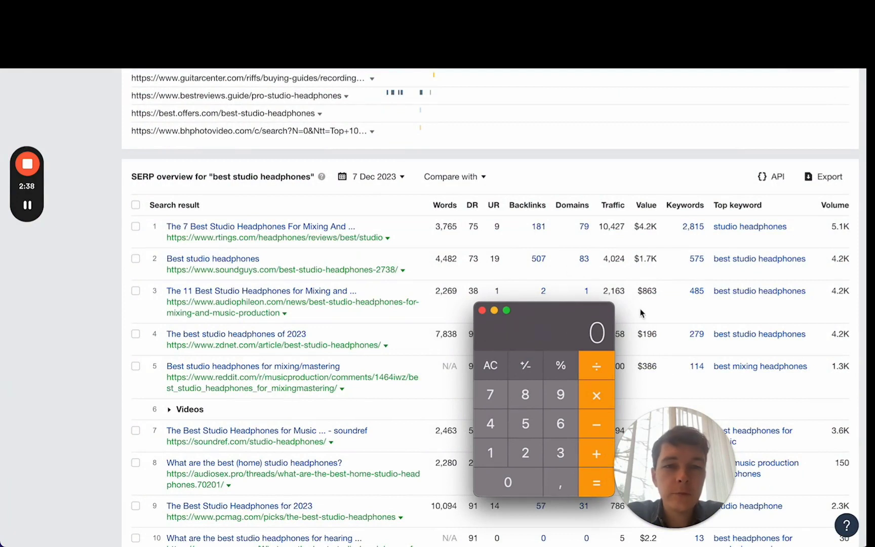
type("2200")
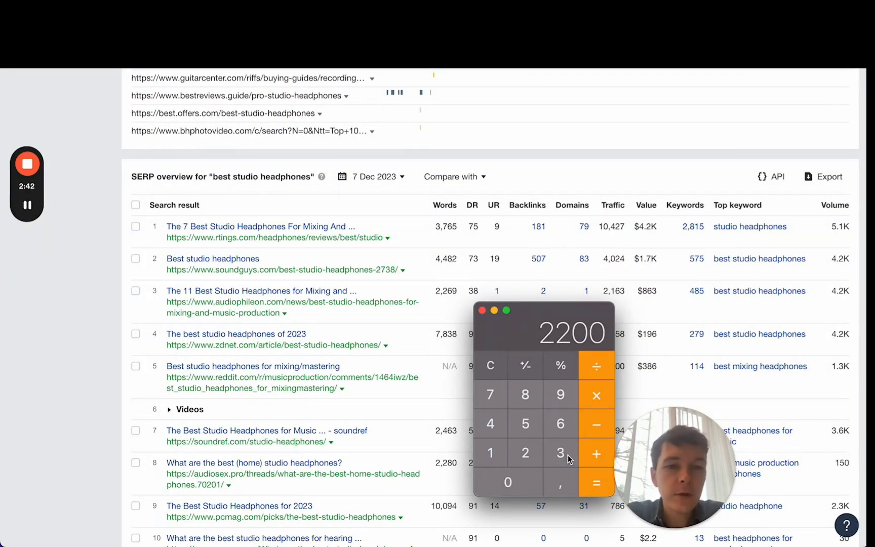
left_click(597, 402)
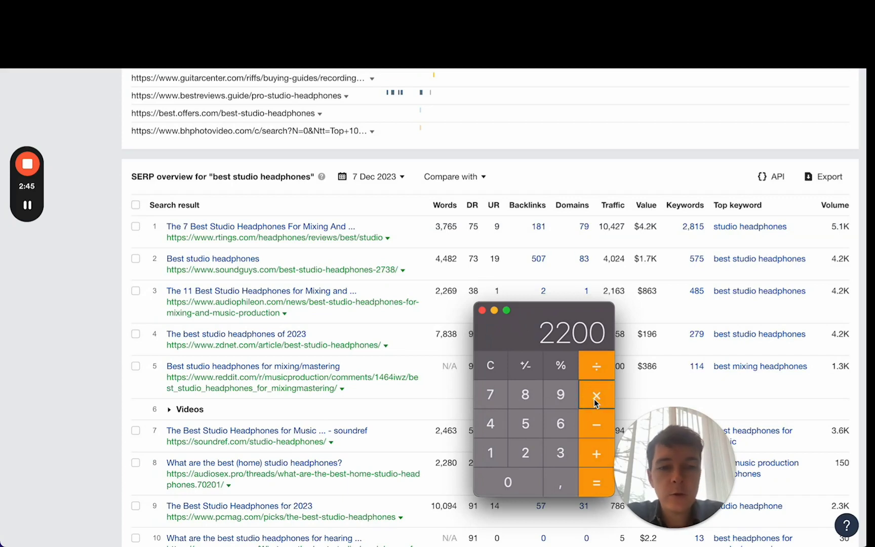
type("0,025")
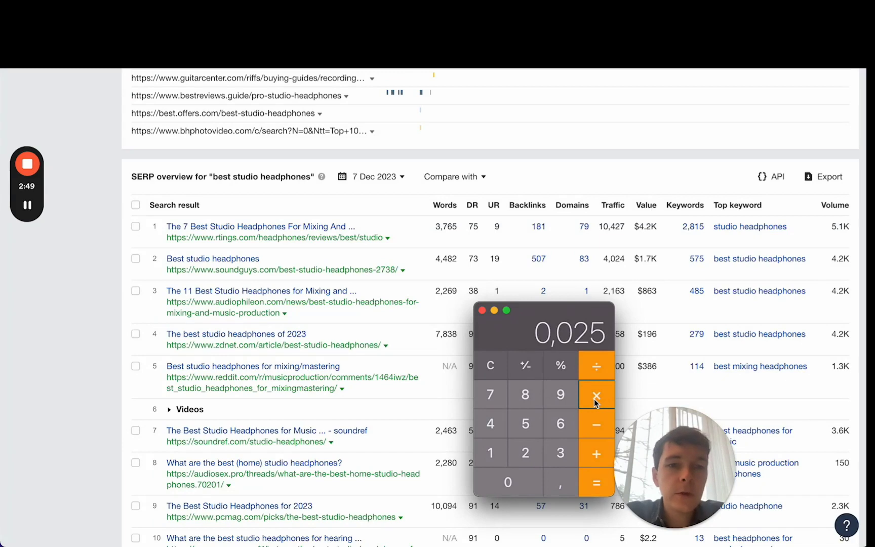
key("Return")
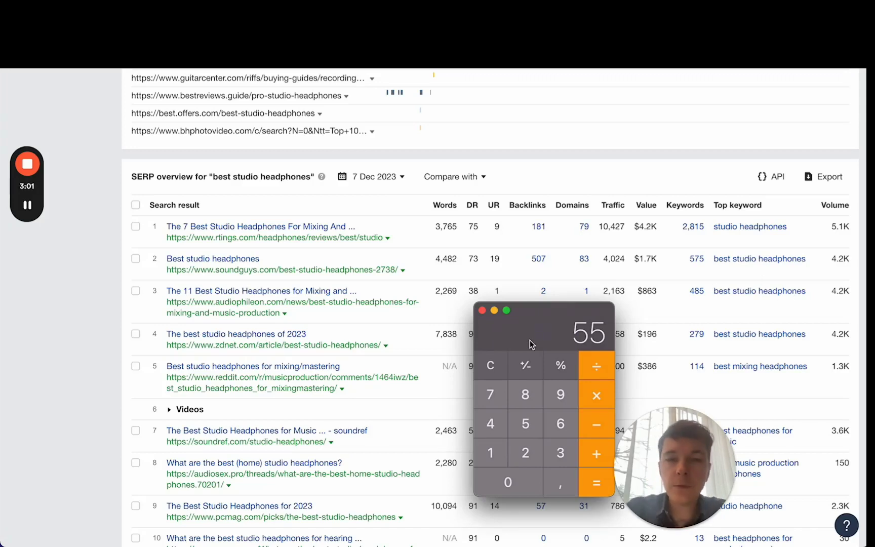
Multiply the calculator result by 150 and the resulting product by 12.
type("*150")
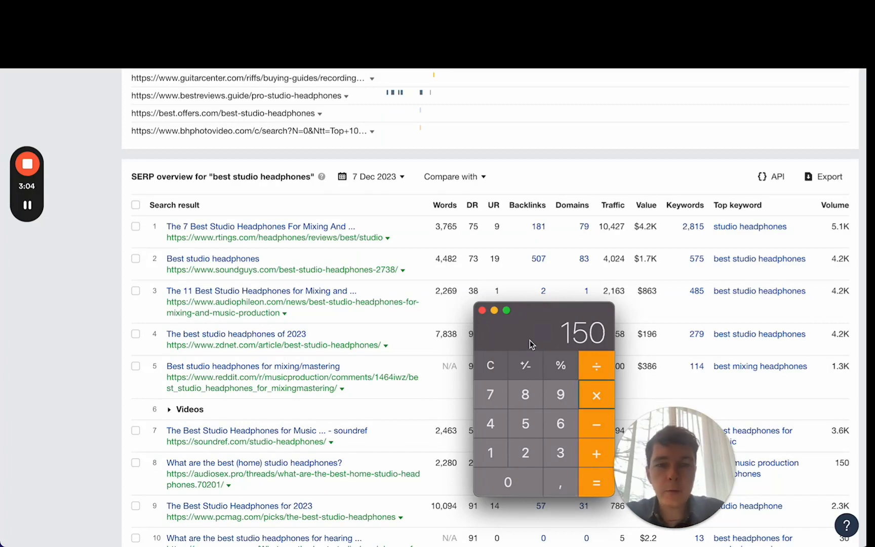
key("Return")
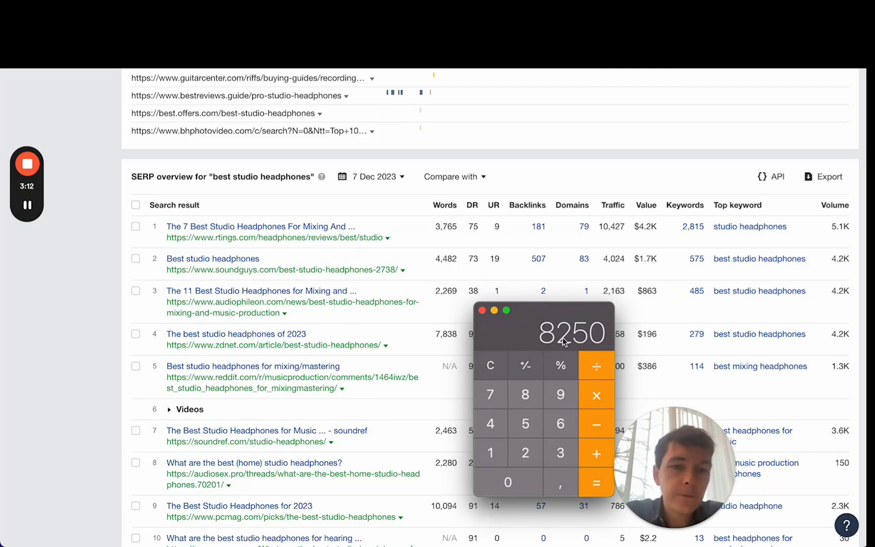
left_click(596, 395)
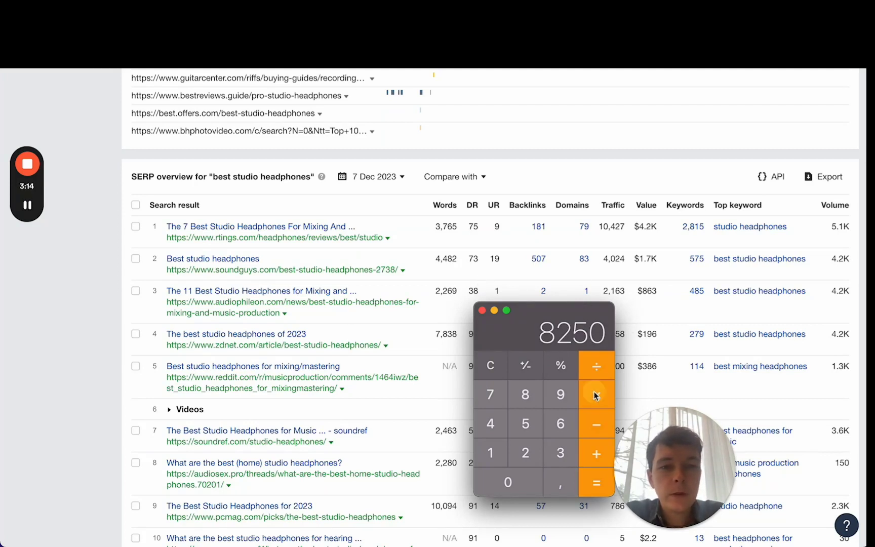
type("12")
key("Return")
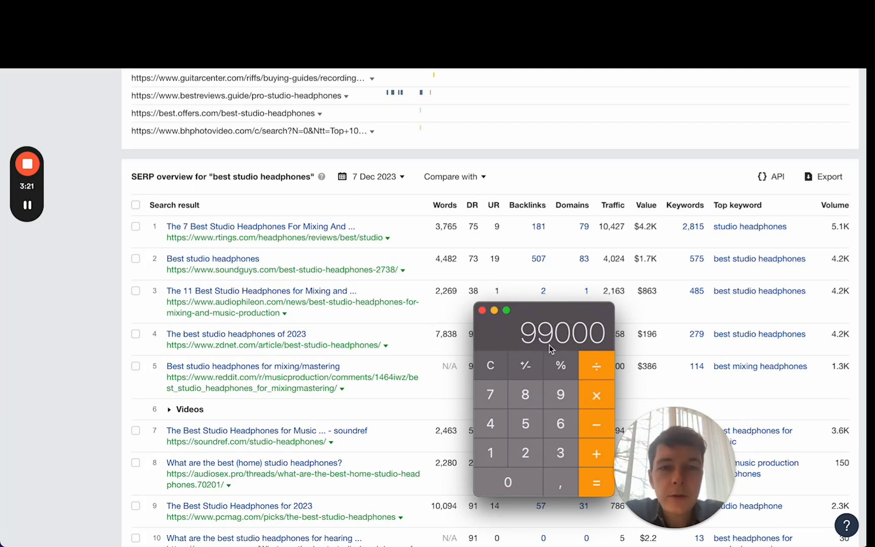
Reposition the calculator over the search results table and close it.
left_click_drag(552, 310, 555, 309)
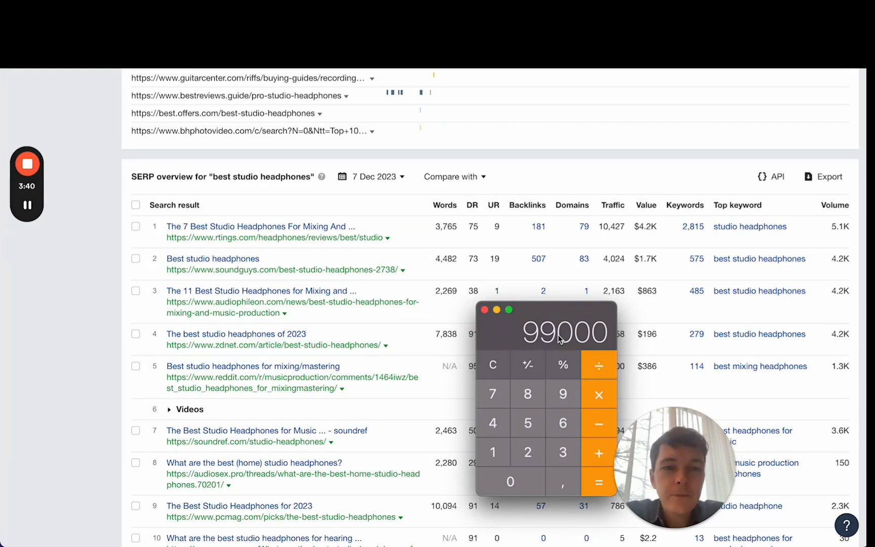
left_click_drag(559, 310, 560, 367)
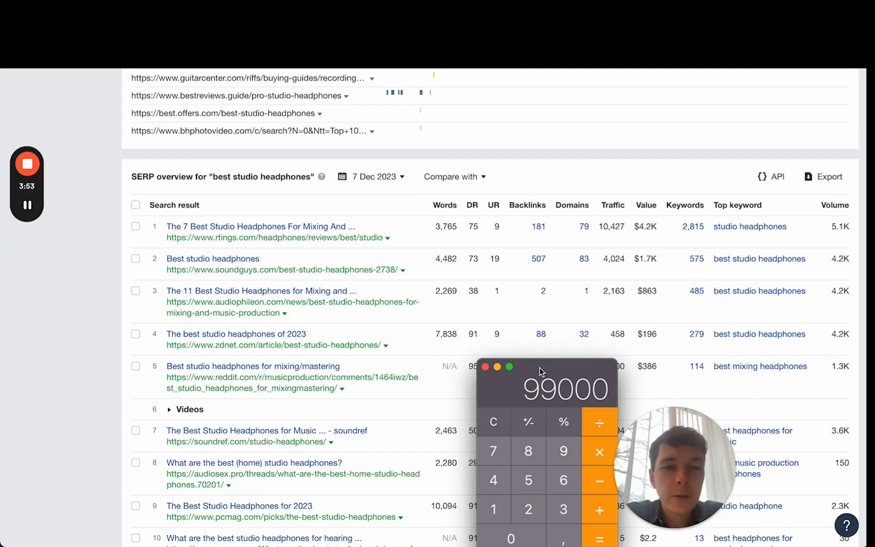
left_click_drag(540, 367, 542, 317)
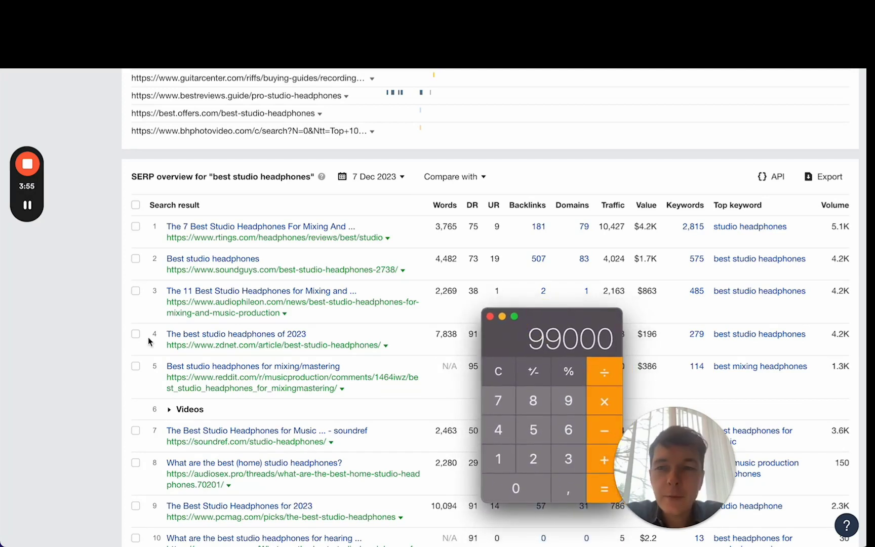
left_click(490, 316)
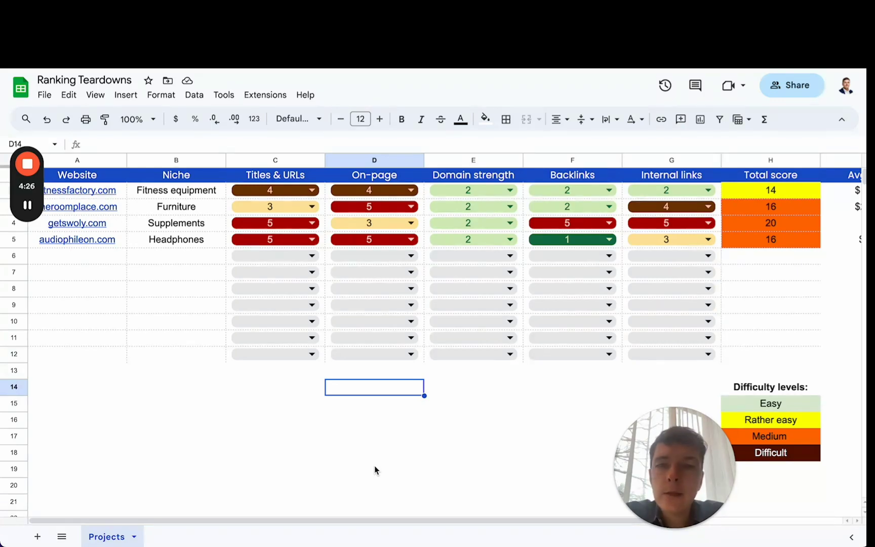
Open the Audiophile On article, highlight the keyword "best studio headphones" in its title and introduction, and skim the page.
left_click(391, 34)
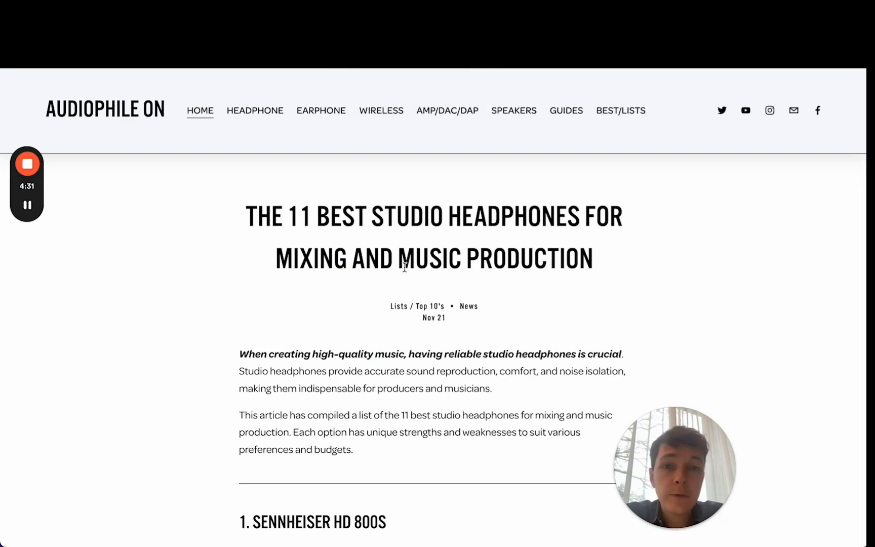
left_click_drag(317, 217, 581, 225)
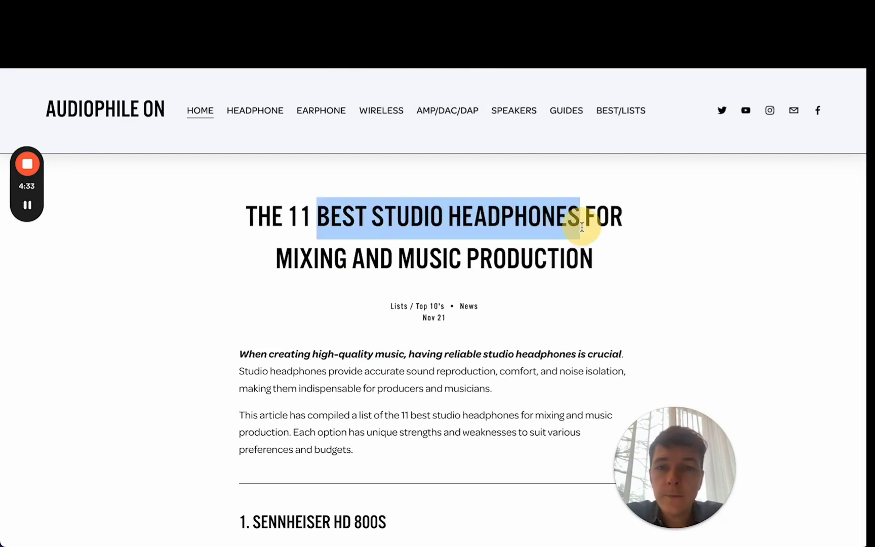
scroll(116, 372, "down", 1)
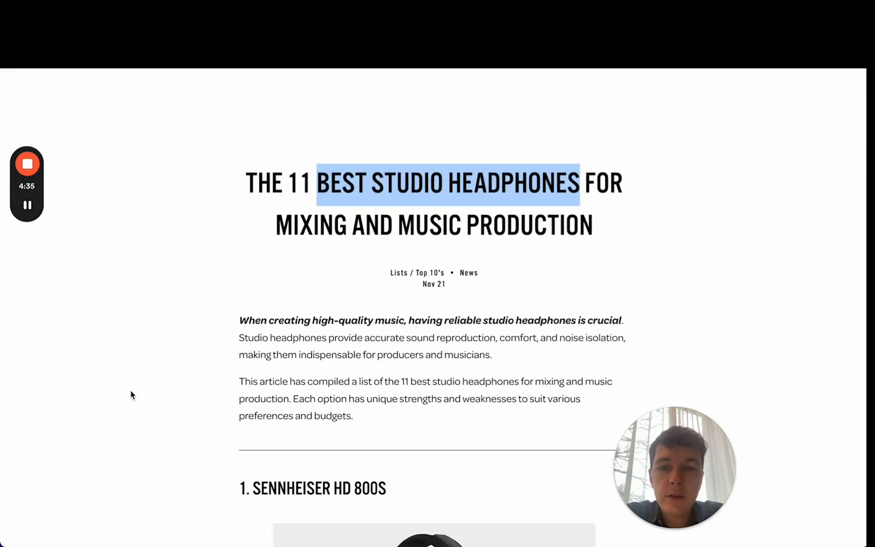
scroll(131, 395, "down", 1)
left_click_drag(413, 339, 514, 337)
scroll(303, 335, "down", 10)
scroll(304, 338, "up", 12)
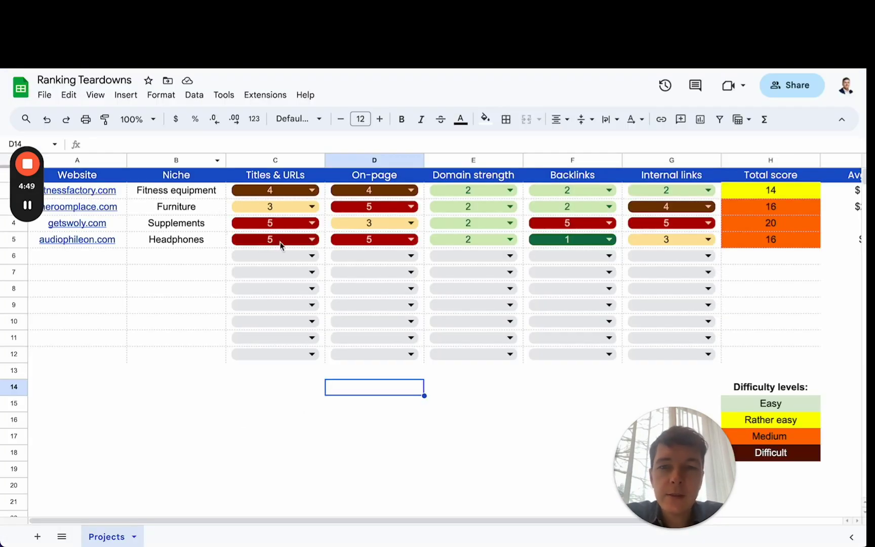
Open the content audit of the audiophileon.com article and show the Content Score details.
left_click(228, 30)
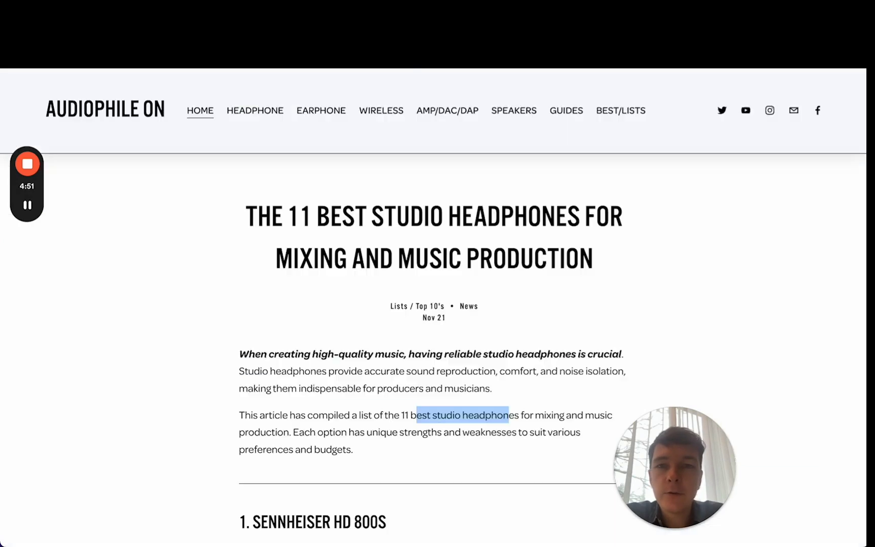
left_click(284, 64)
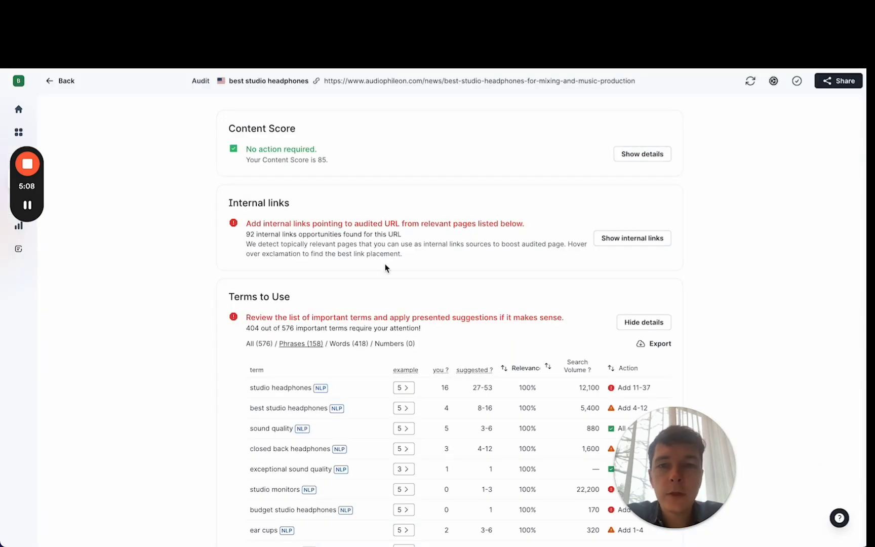
left_click(648, 157)
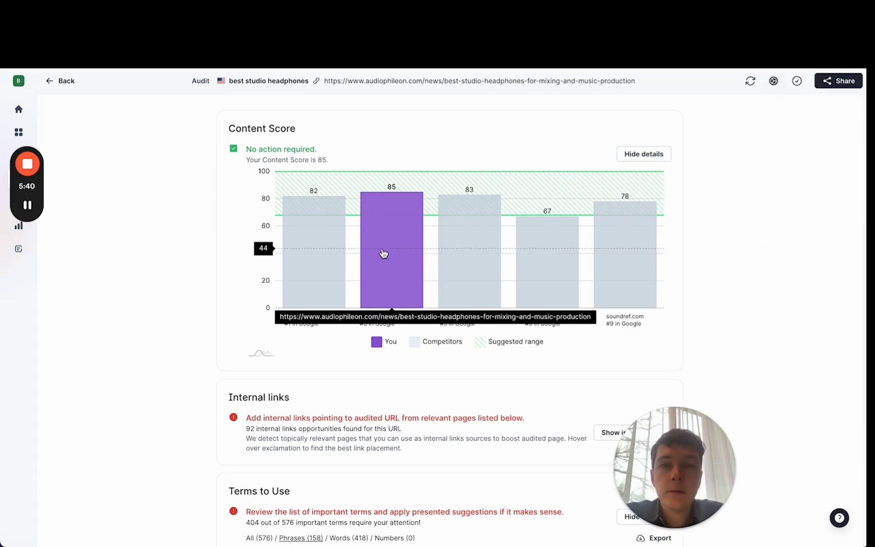
Highlight the DR and UR values of the audiophileon.com result in the Ahrefs SERP overview and return to the Ranking Teardowns spreadsheet.
key("ctrl+Tab")
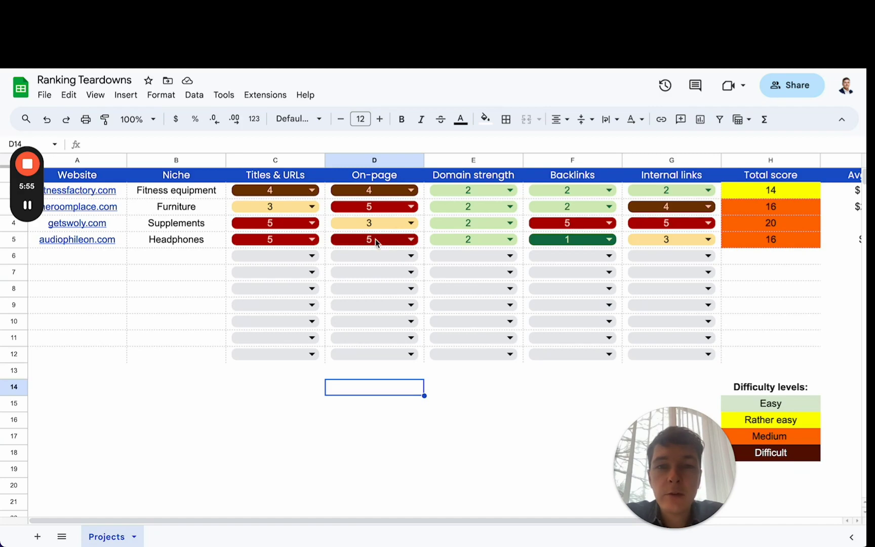
key("ctrl+Tab")
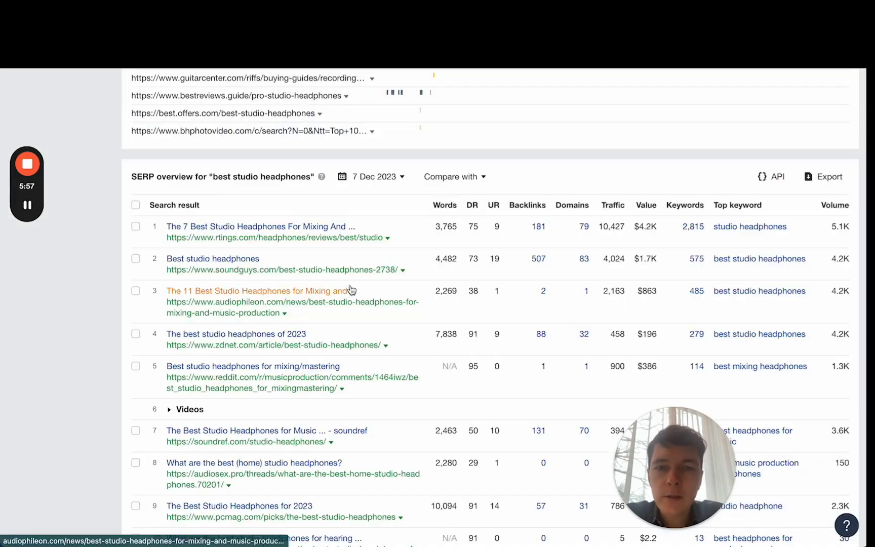
left_click_drag(468, 290, 510, 310)
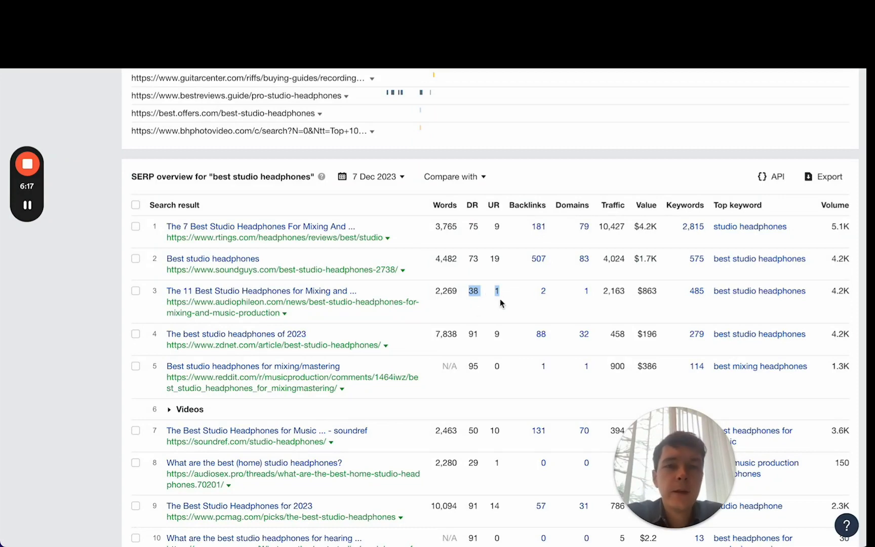
key("ctrl+Tab")
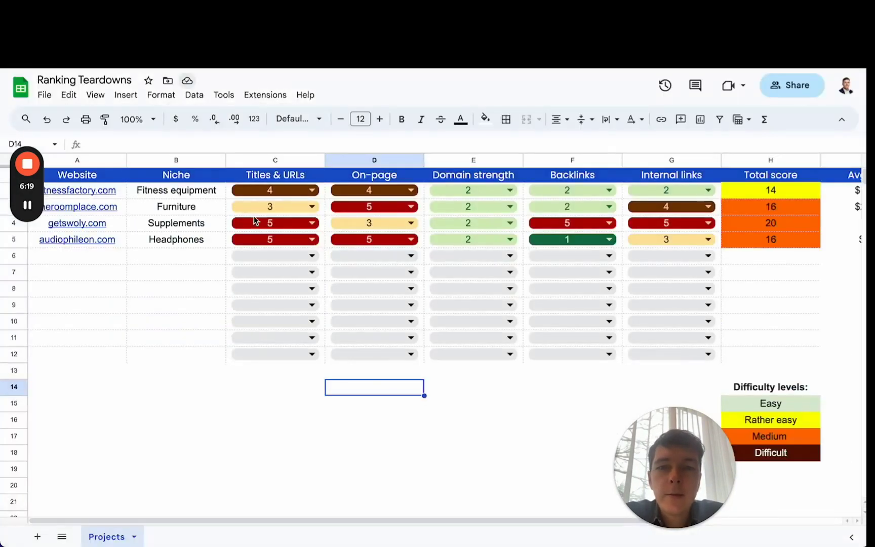
Check the backlink figures of the audiophileon.com result in the Ahrefs SERP overview and return to the Ranking Teardowns spreadsheet.
left_click(500, 246)
left_click(306, 424)
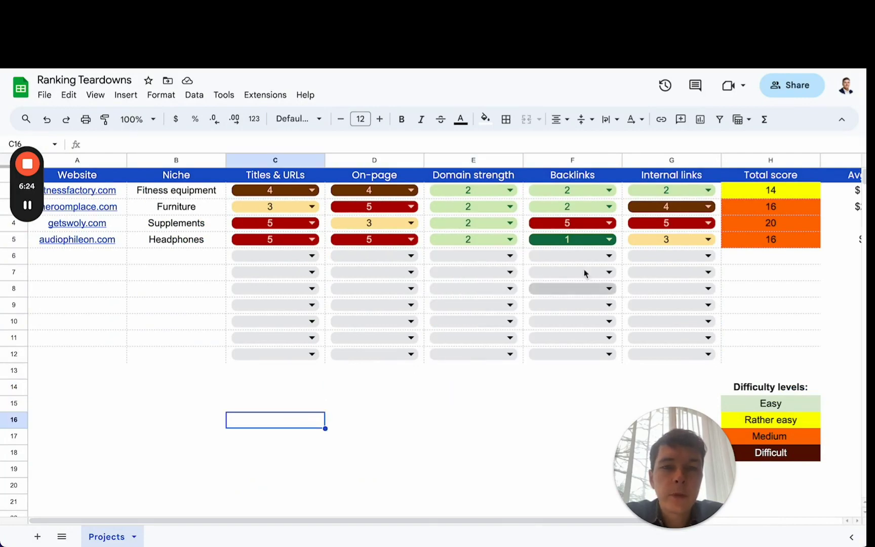
key("ctrl+shift+Tab")
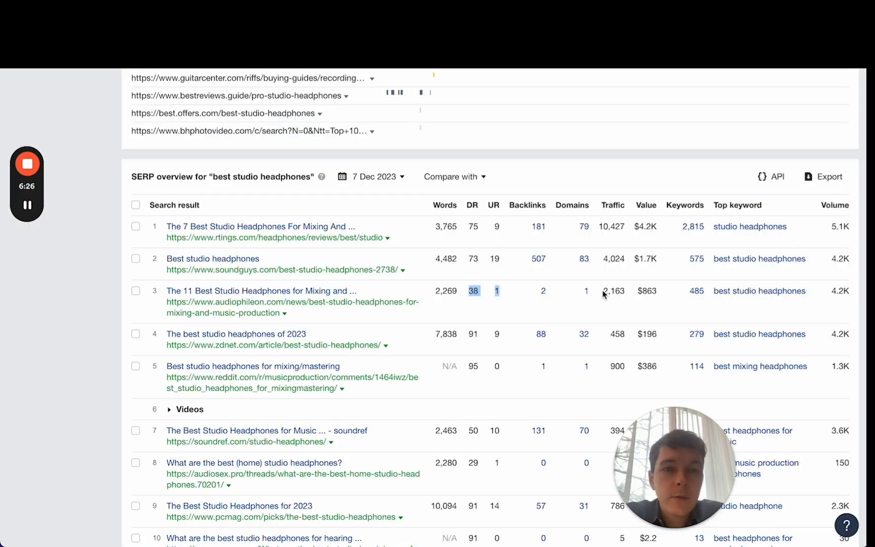
key("ctrl+Tab")
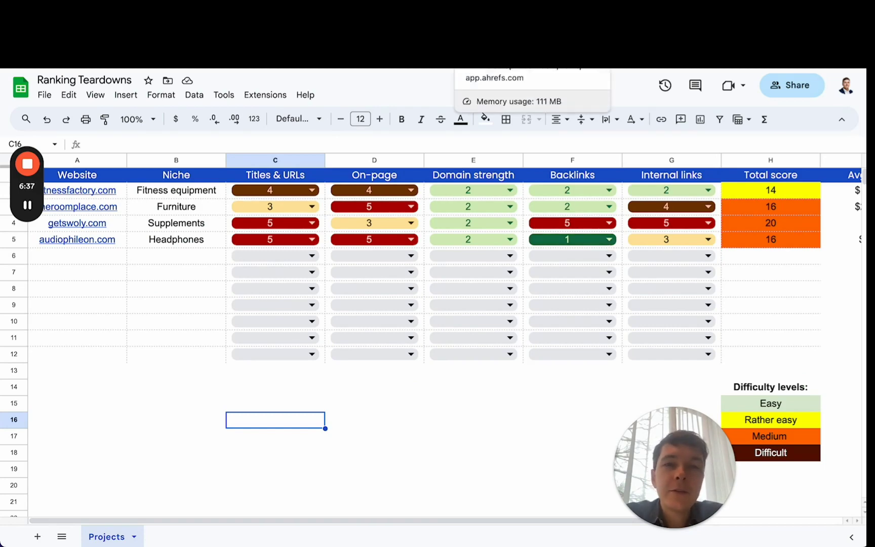
Open the Ahrefs Internal links report for the audiophileon.com article and examine its incoming links' referring pages and anchor texts.
left_click(481, 60)
scroll(272, 374, "down", 2)
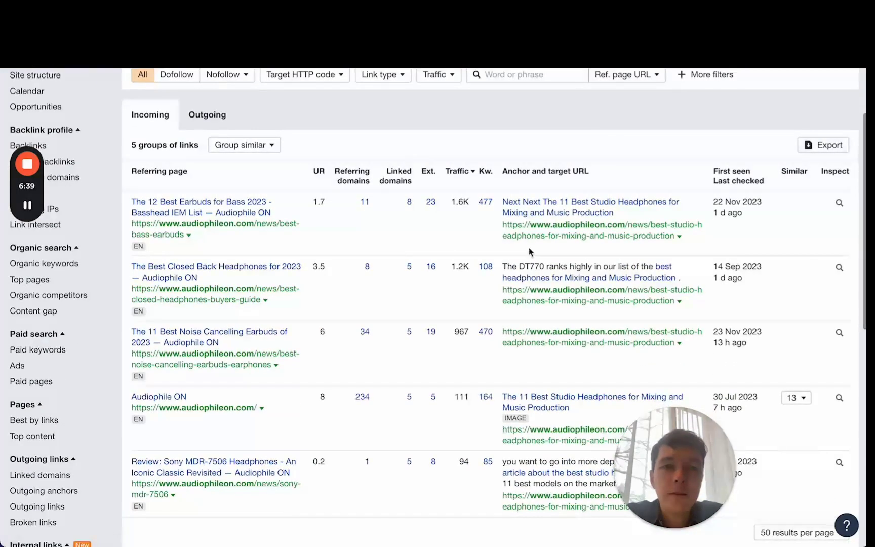
scroll(563, 355, "down", 2)
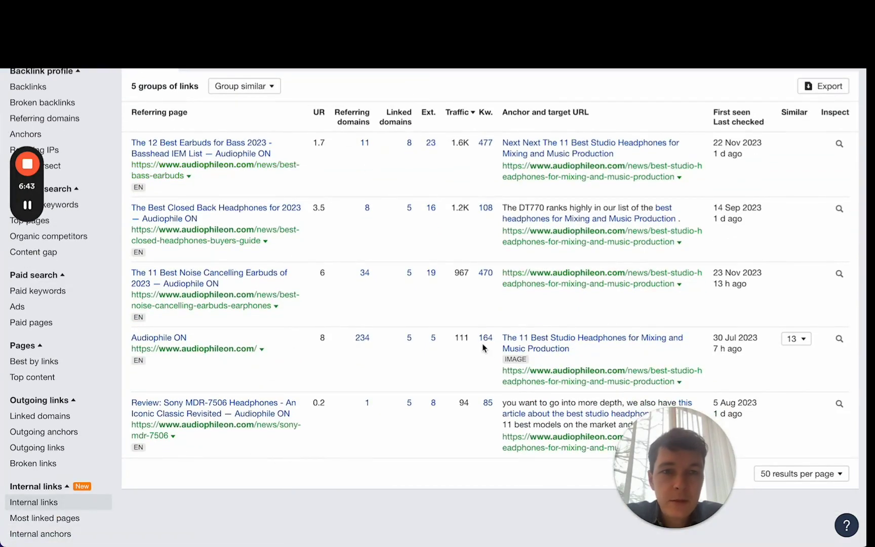
scroll(380, 235, "up", 1)
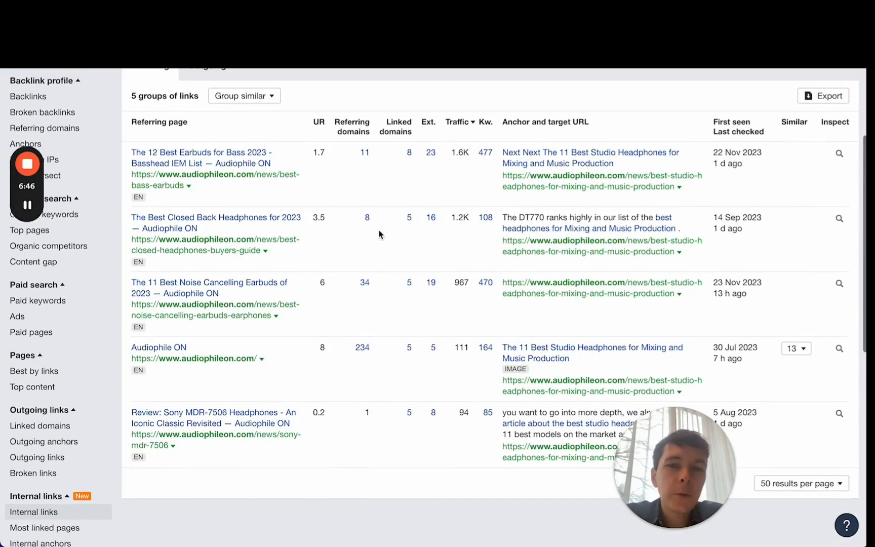
scroll(379, 234, "up", 2)
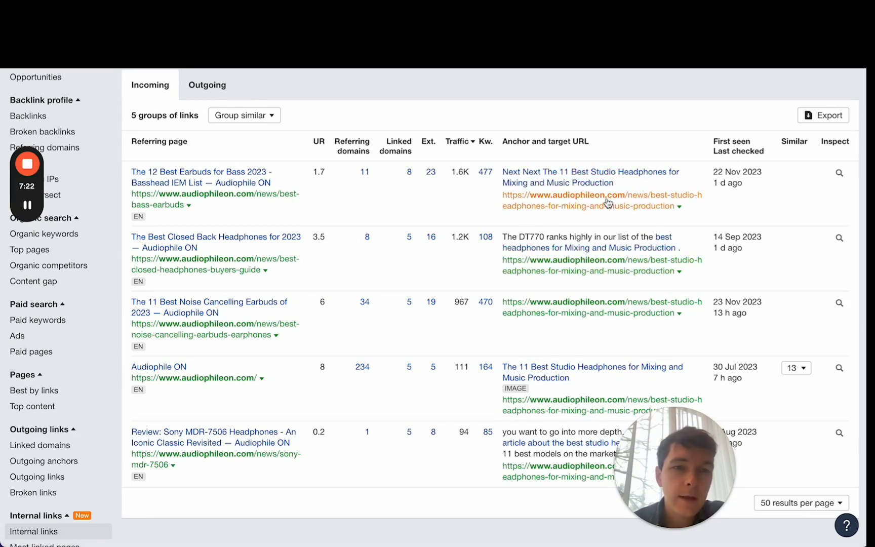
scroll(595, 399, "down", 2)
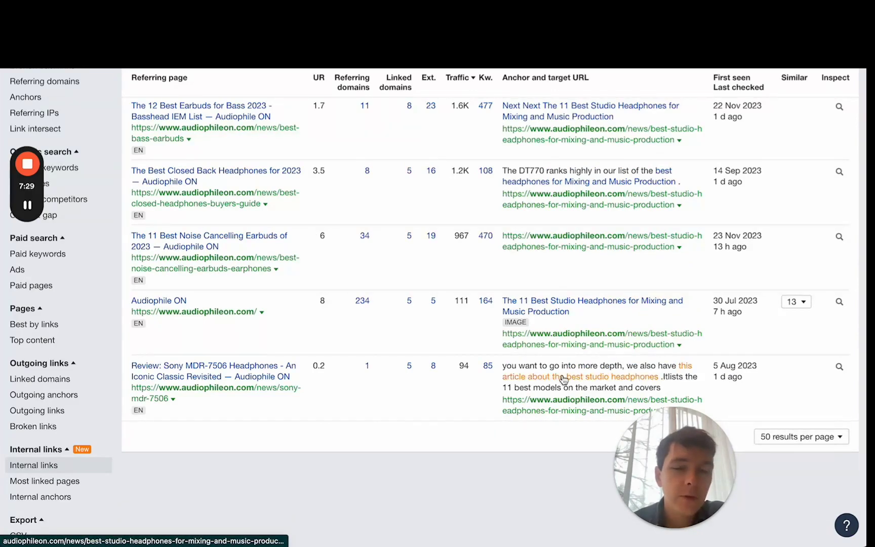
scroll(564, 380, "up", 2)
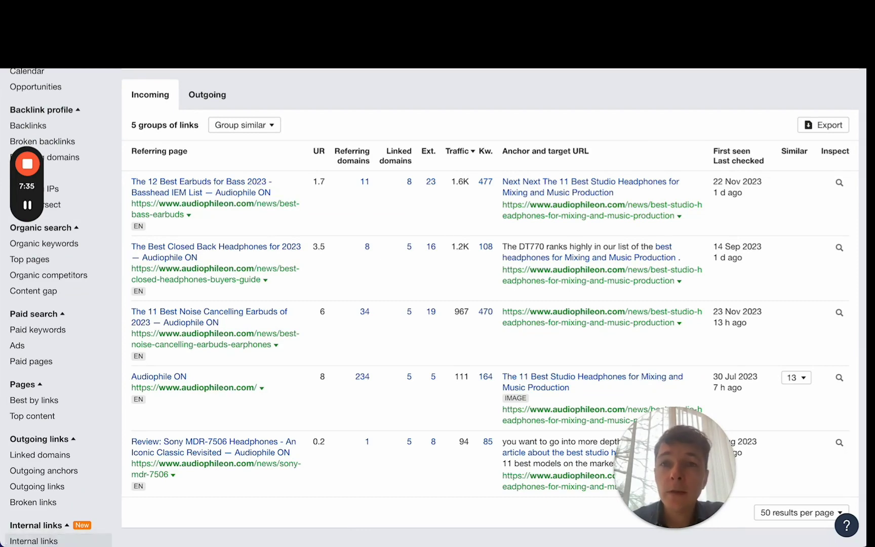
Return to the Ranking Teardowns spreadsheet and select the total score of audiophileon.com.
key("ctrl+Tab")
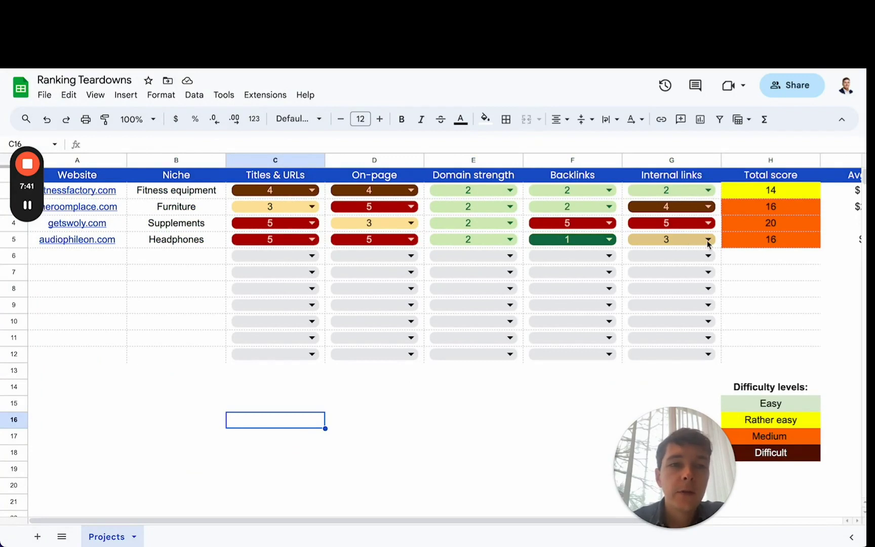
left_click(754, 239)
left_click_drag(691, 435, 653, 438)
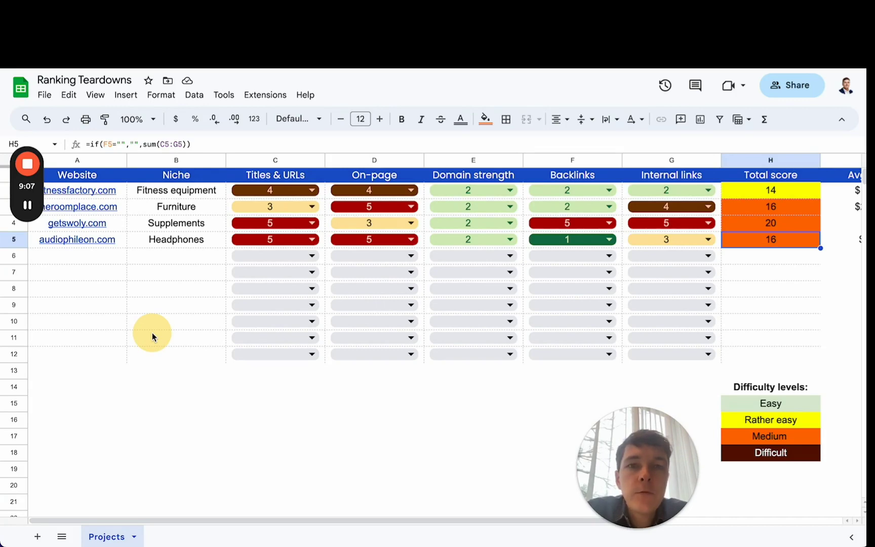
Switch to the Audiophile On article and examine its title, introduction and headphone entries, ending back at the page header.
key("ctrl+Tab")
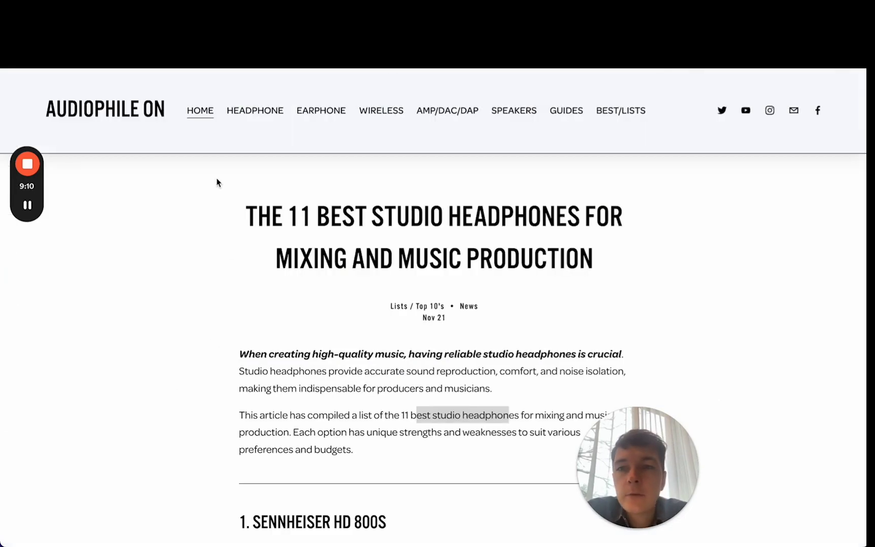
scroll(157, 182, "down", 2)
scroll(172, 197, "up", 2)
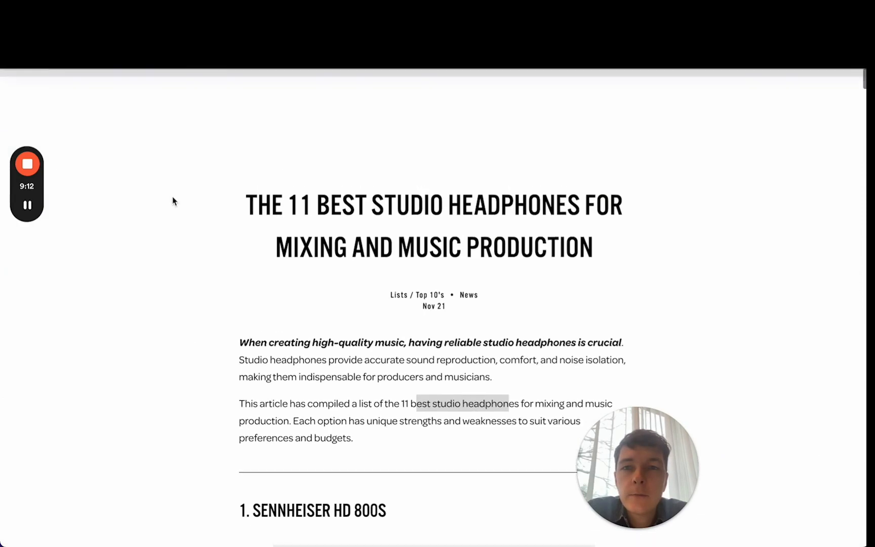
scroll(113, 308, "down", 6)
scroll(114, 313, "up", 3)
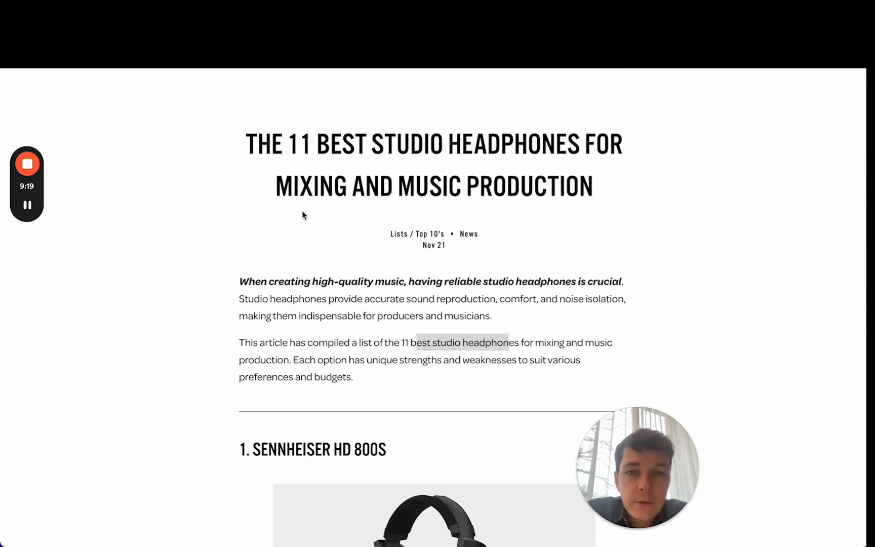
scroll(303, 215, "down", 10)
scroll(253, 314, "down", 10)
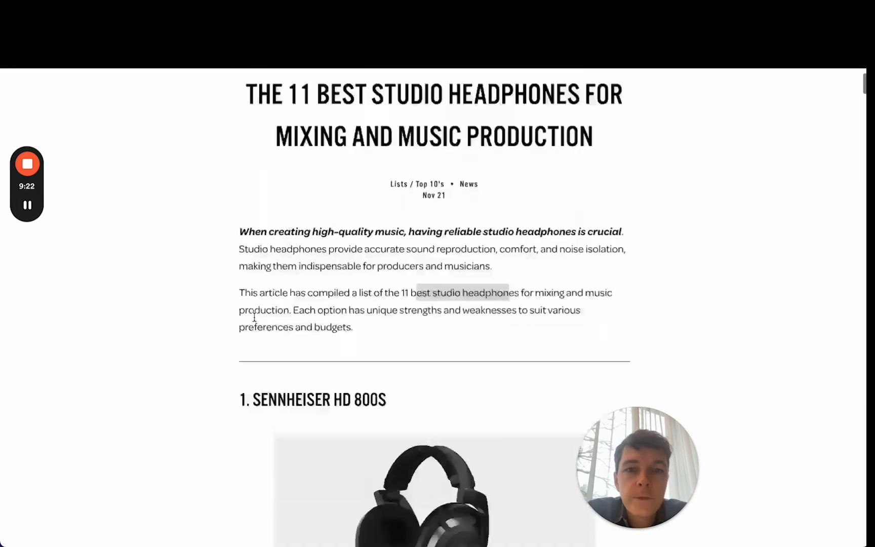
scroll(164, 236, "up", 5)
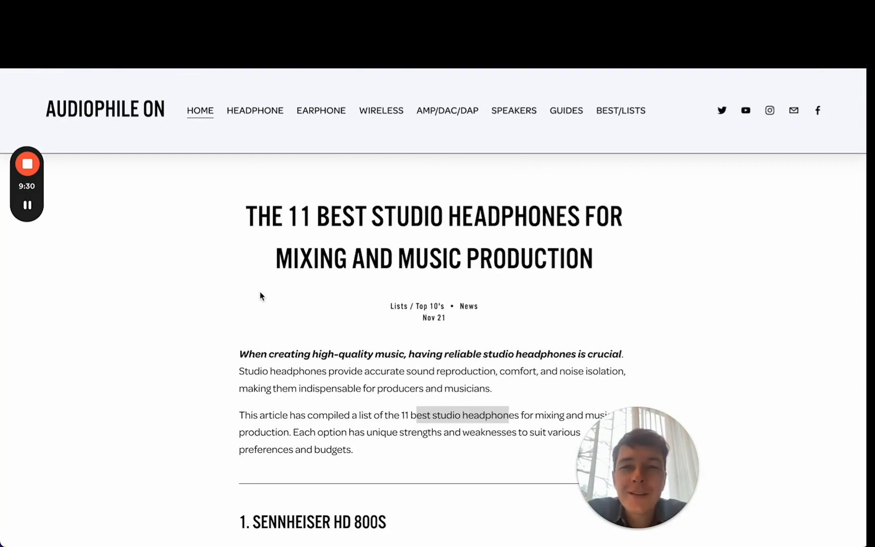
scroll(225, 412, "down", 5)
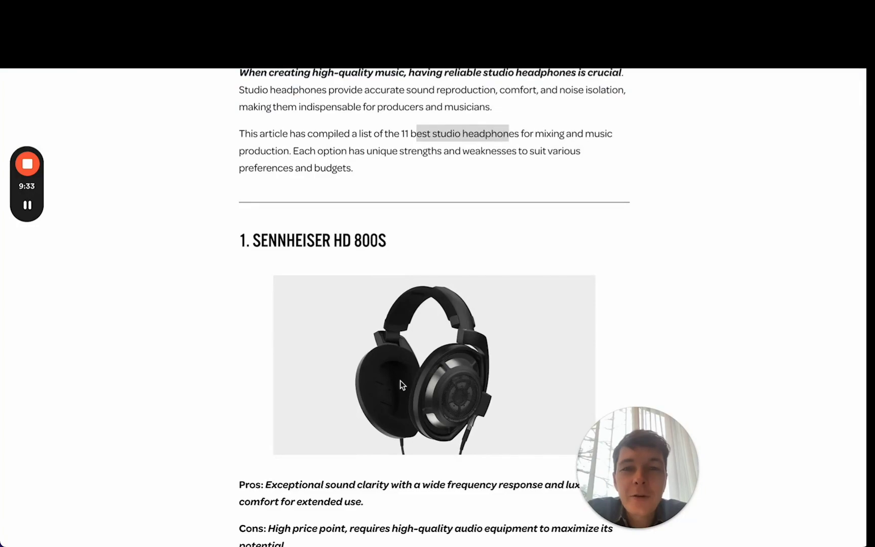
scroll(400, 380, "down", 20)
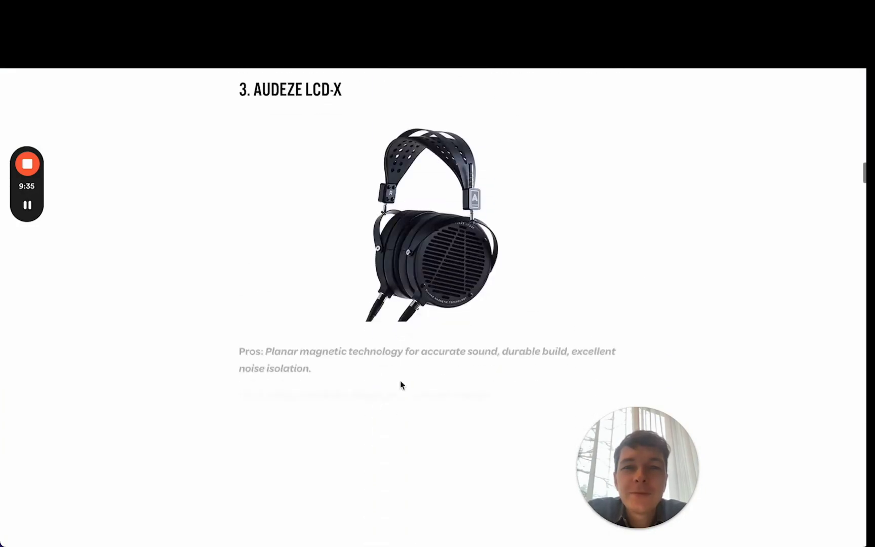
scroll(400, 380, "up", 20)
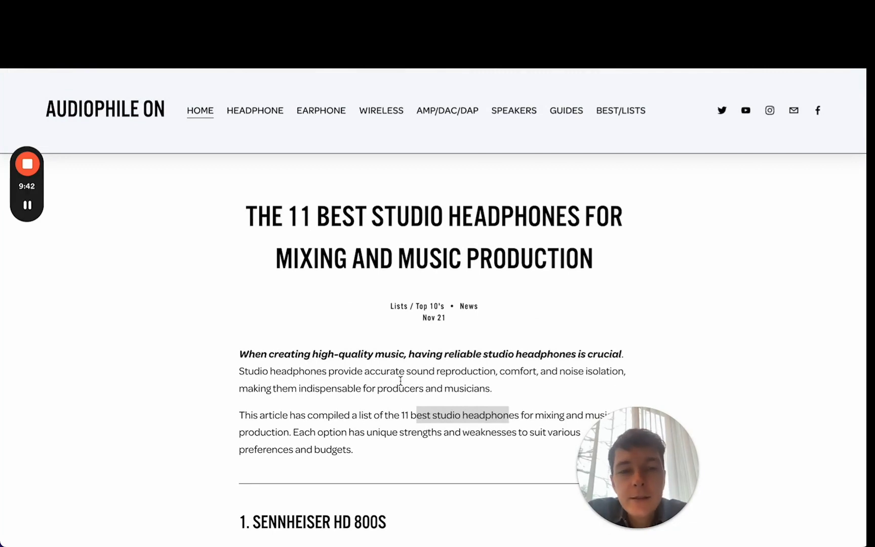
left_click(664, 528)
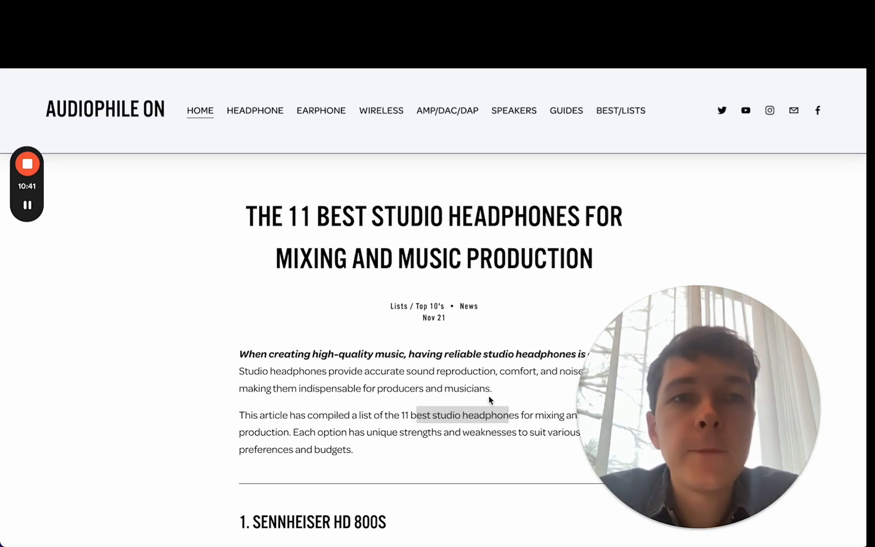
Switch to the Ahrefs Top pages report for audiophileon.com, look through the listed URLs and highlight the page count.
key("ctrl+Tab")
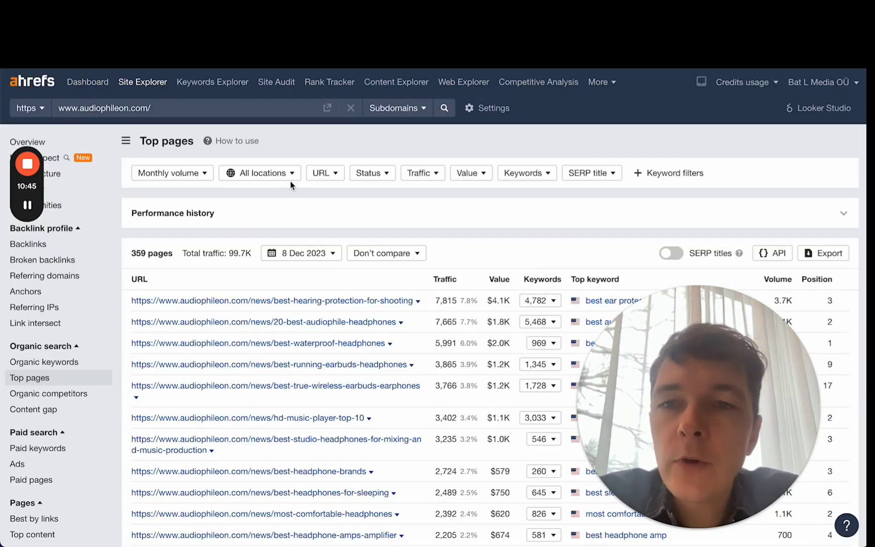
scroll(247, 307, "down", 3)
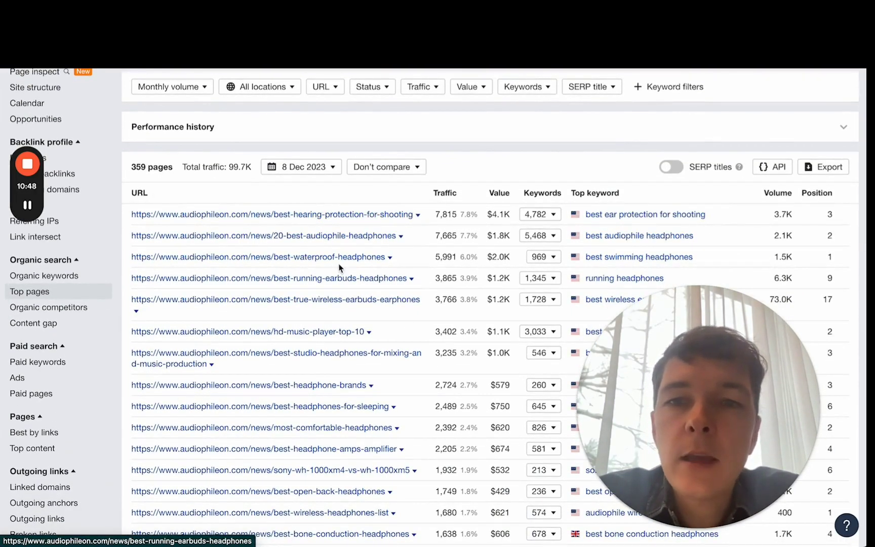
scroll(304, 254, "down", 1)
double_click(138, 145)
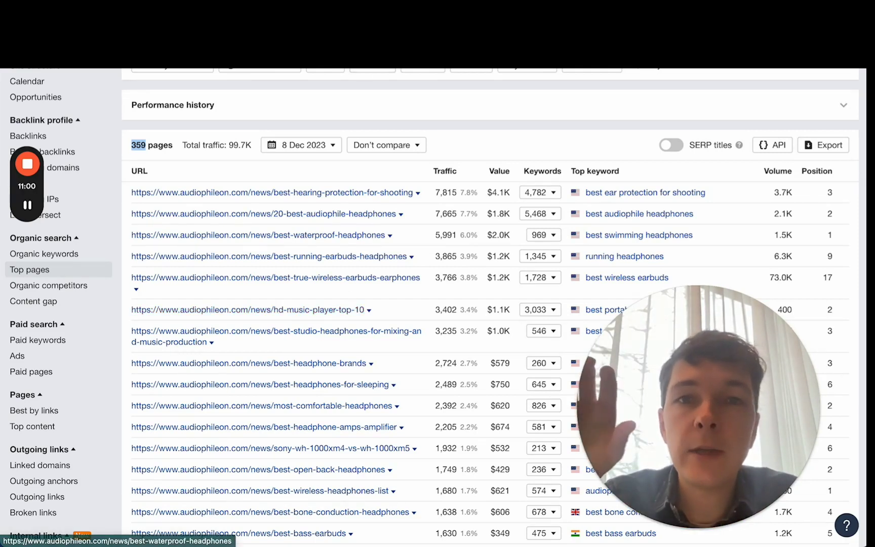
Reopen the Audiophile On article and review the Sennheiser HD 800S entry down to its Amazon purchase link.
left_click(385, 56)
scroll(374, 316, "down", 5)
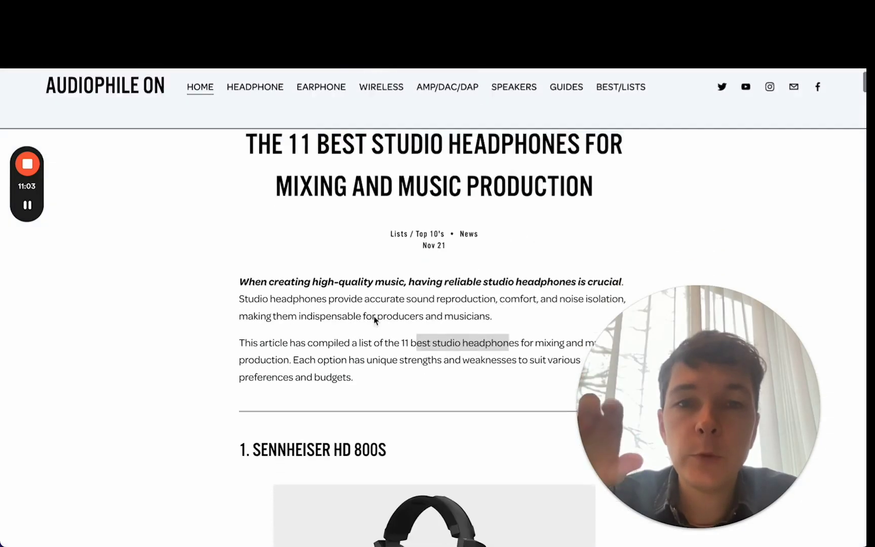
scroll(374, 316, "down", 4)
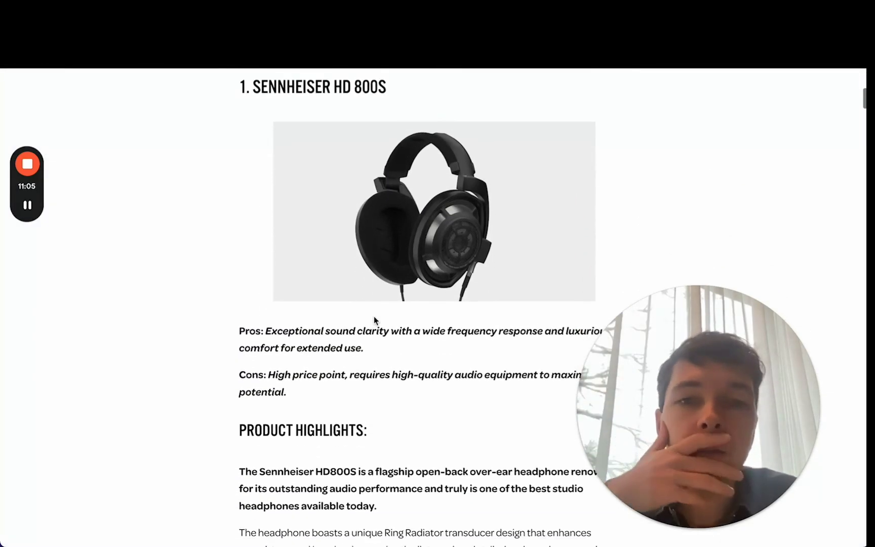
scroll(420, 260, "down", 10)
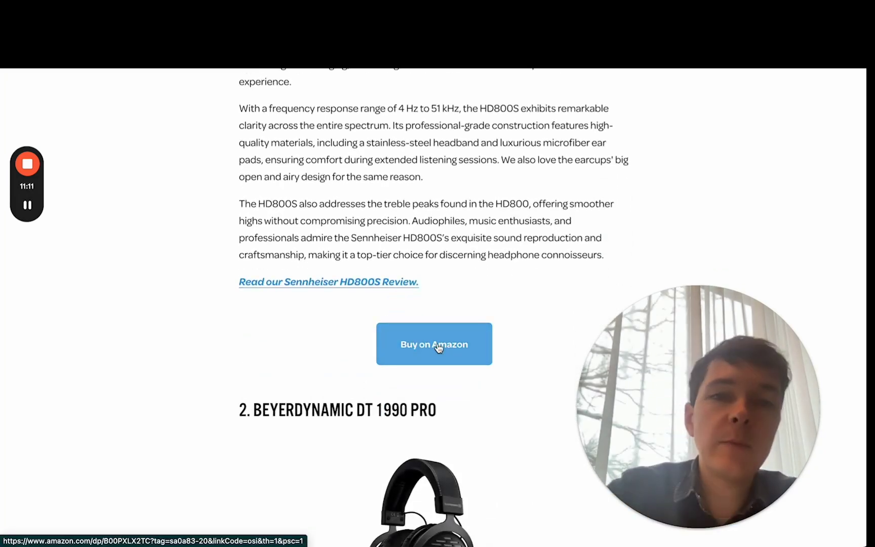
scroll(466, 233, "up", 20)
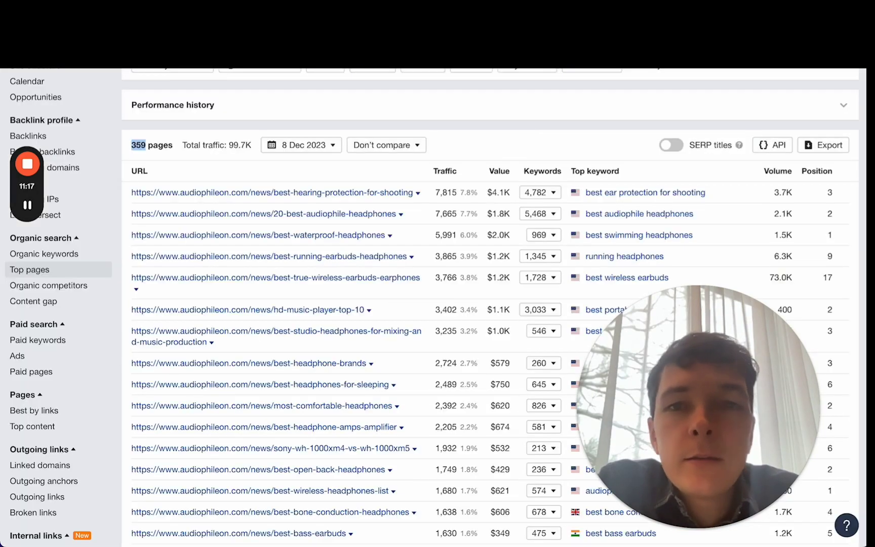
Filter the Ahrefs Top pages report for audiophileon.com to keywords containing the phrase "headphones" and show the results.
scroll(518, 238, "up", 2)
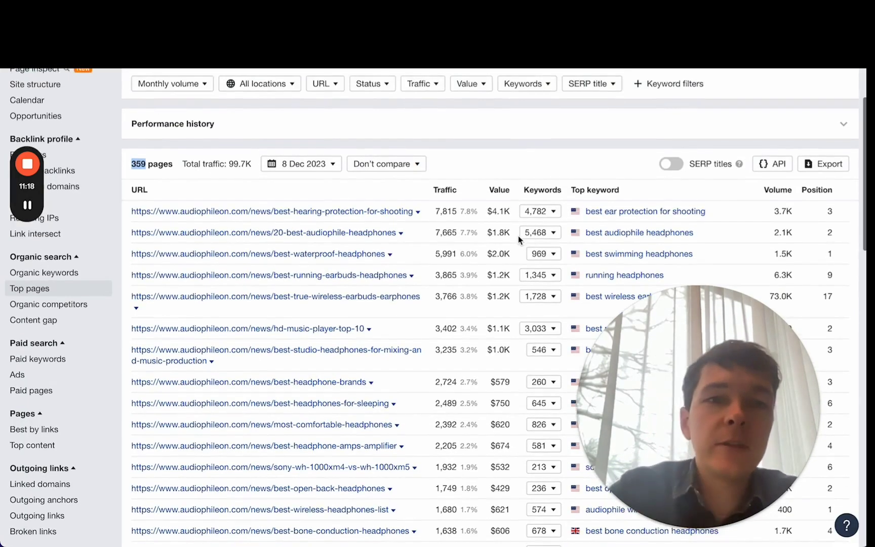
scroll(518, 238, "up", 2)
left_click(673, 159)
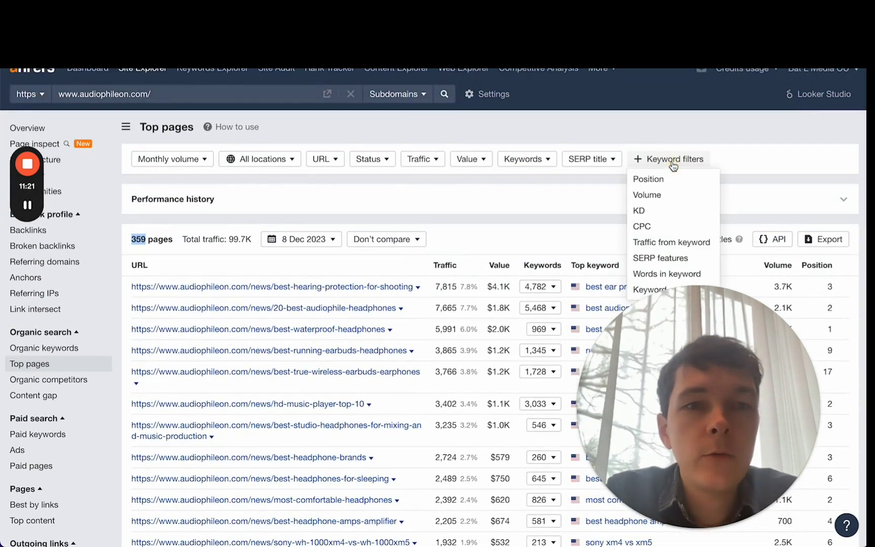
left_click_drag(702, 340, 727, 357)
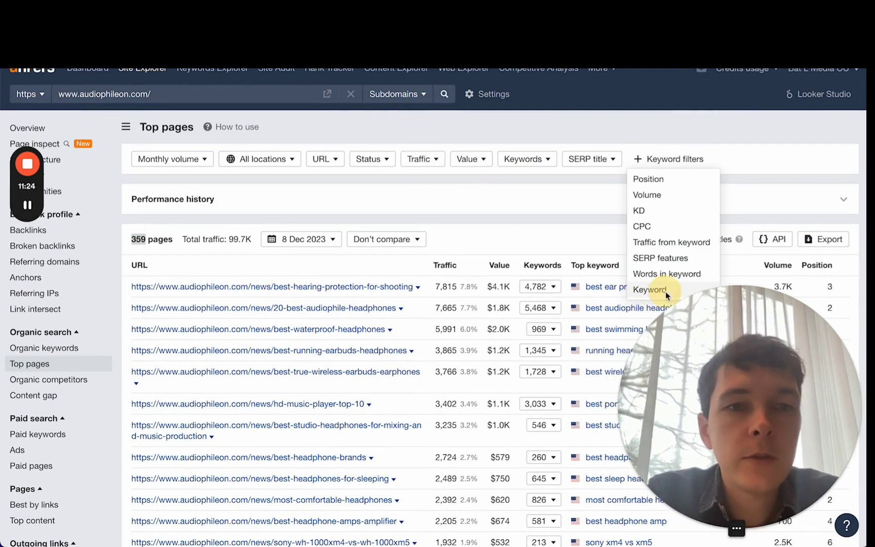
left_click_drag(740, 415, 373, 391)
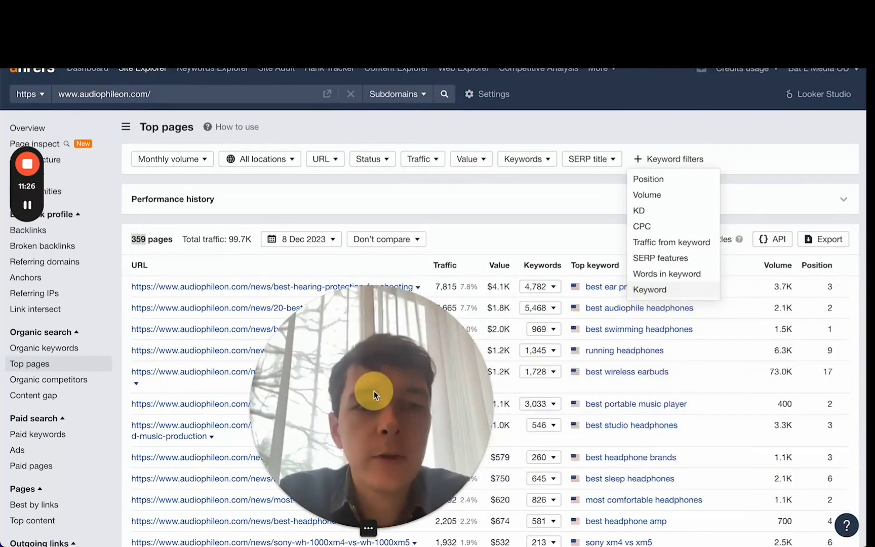
left_click(650, 289)
type("headphones")
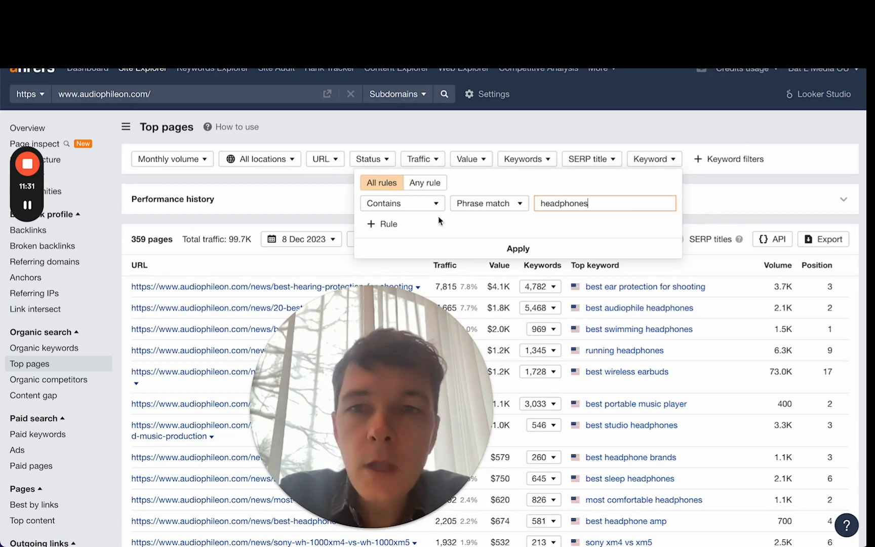
left_click(541, 250)
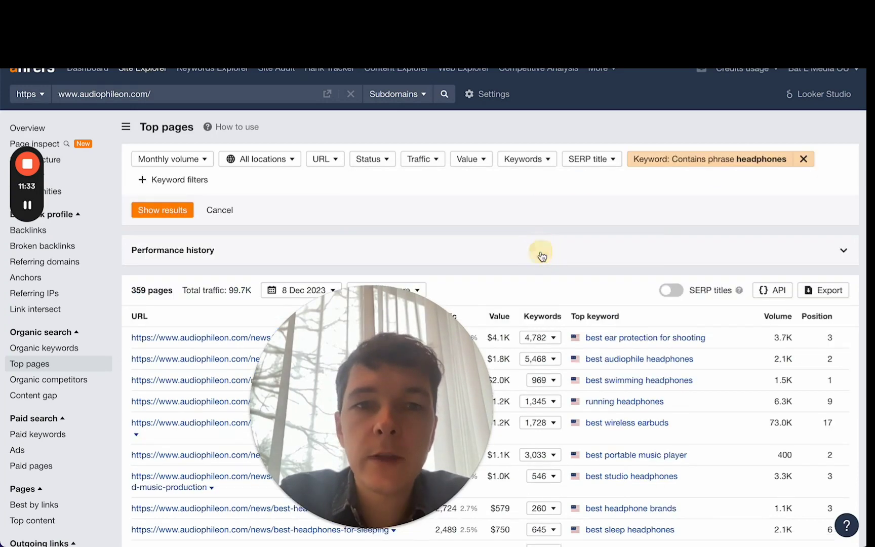
left_click(163, 212)
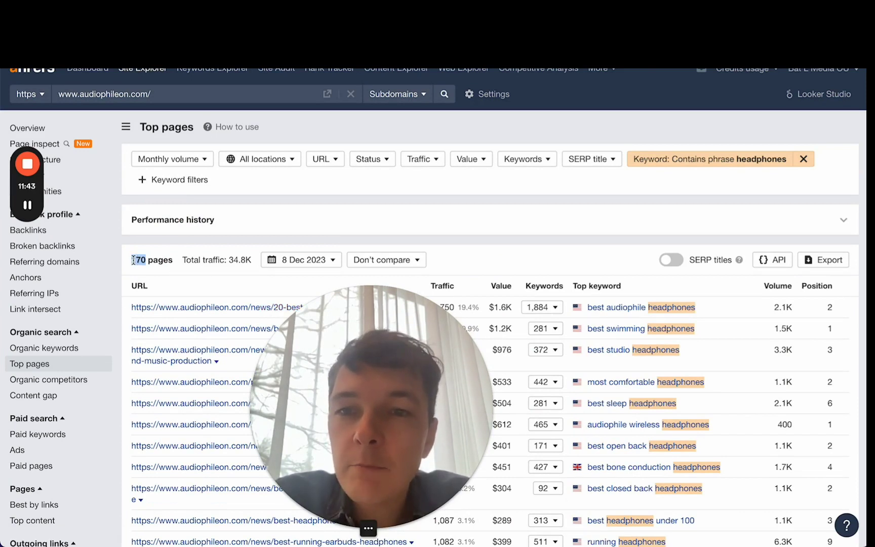
left_click_drag(407, 360, 758, 365)
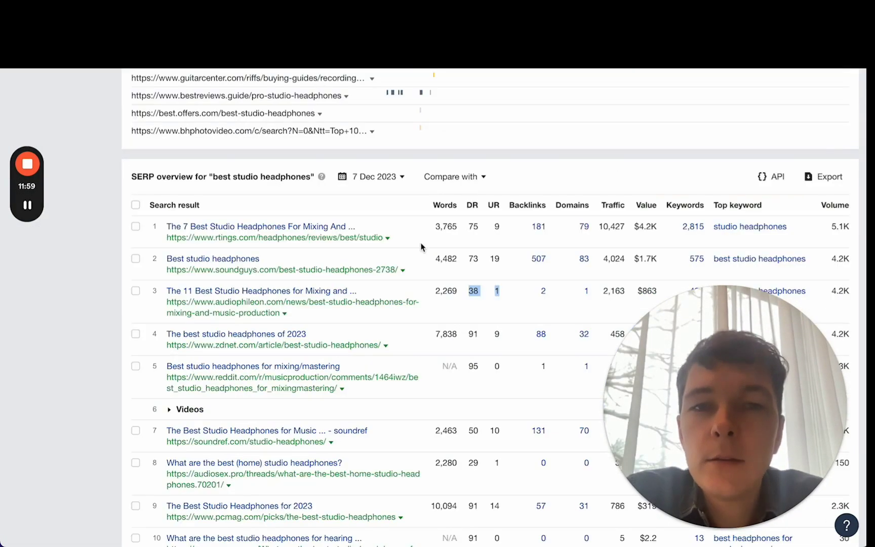
Review the SERP overview for "best studio headphones" and return to the keyword's difficulty, volume and keyword ideas overview.
scroll(420, 248, "down", 3)
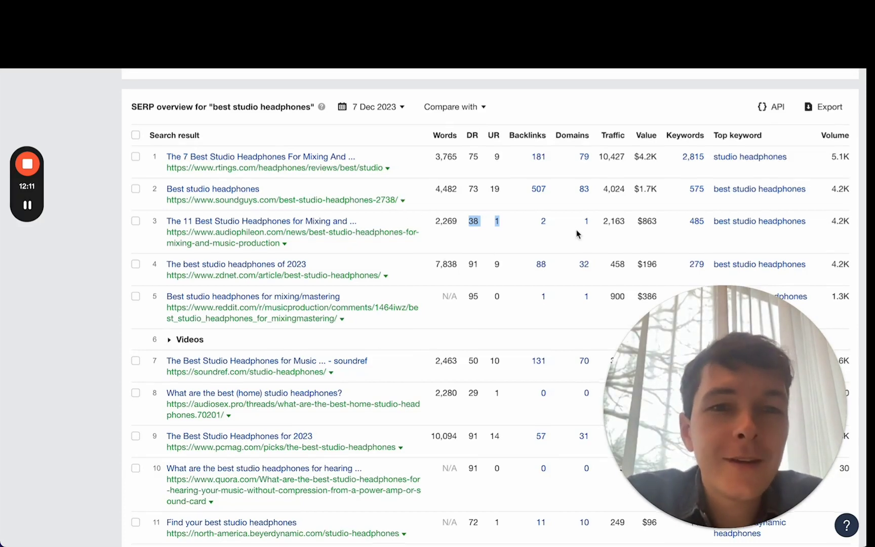
scroll(579, 233, "down", 1)
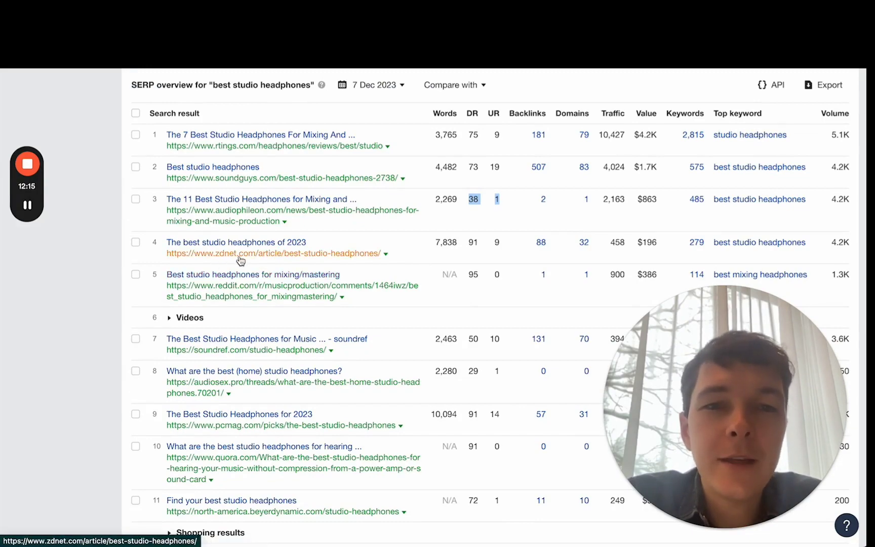
scroll(351, 415, "down", 2)
scroll(352, 415, "up", 10)
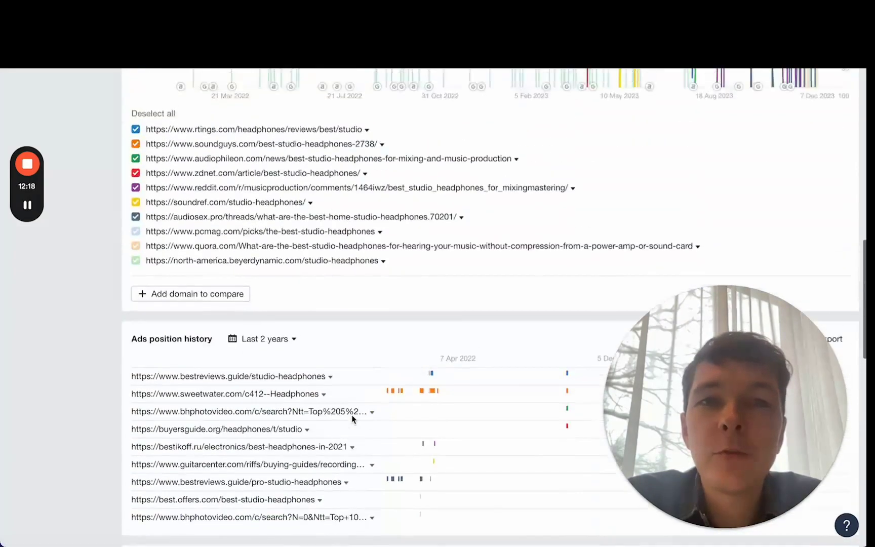
scroll(351, 414, "up", 15)
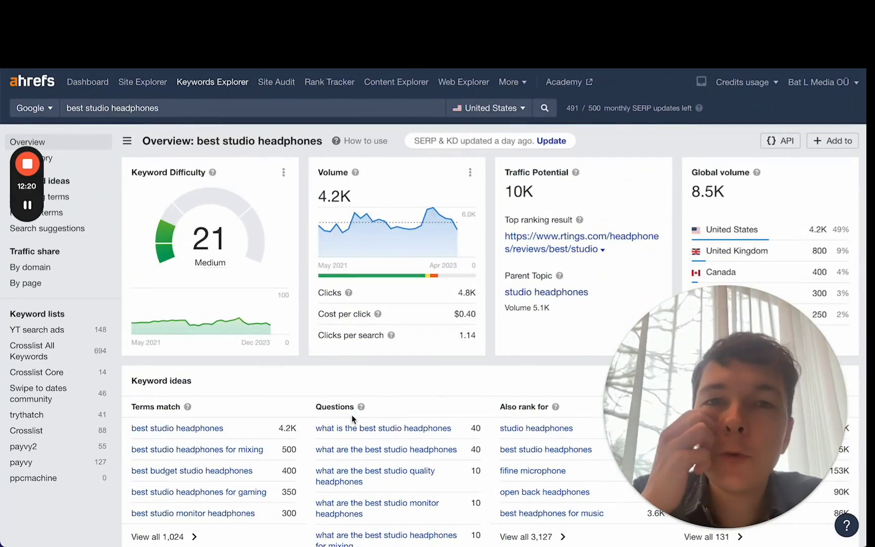
scroll(351, 415, "down", 2)
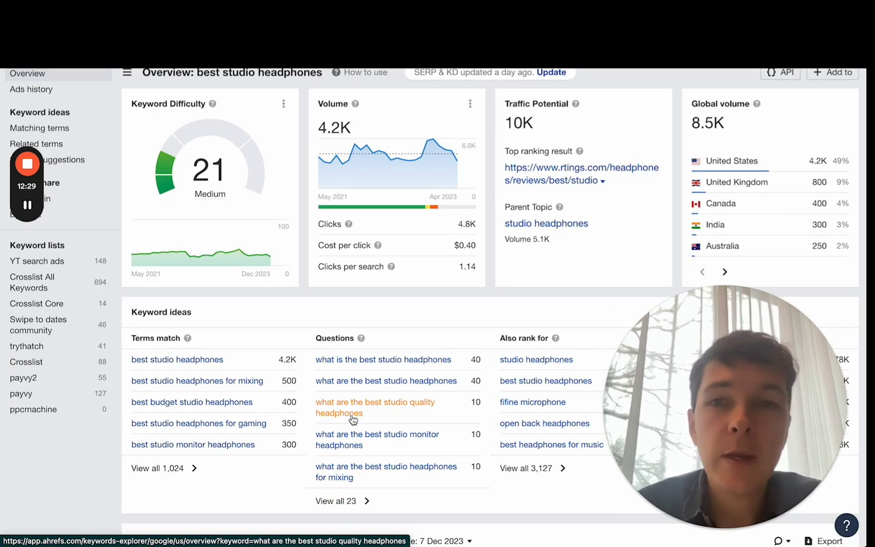
scroll(353, 419, "up", 2)
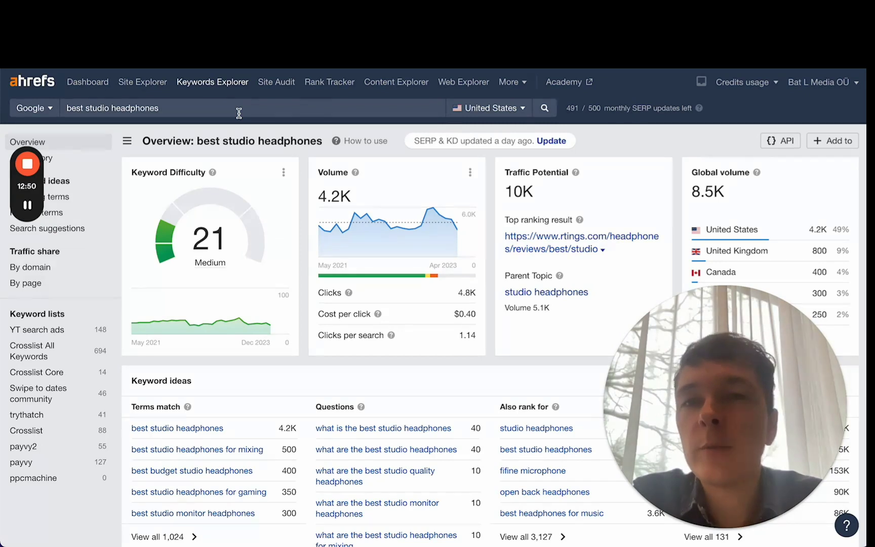
Look up the keyword "headphones" in Keywords Explorer and show its matching terms limited to questions.
triple_click(239, 113)
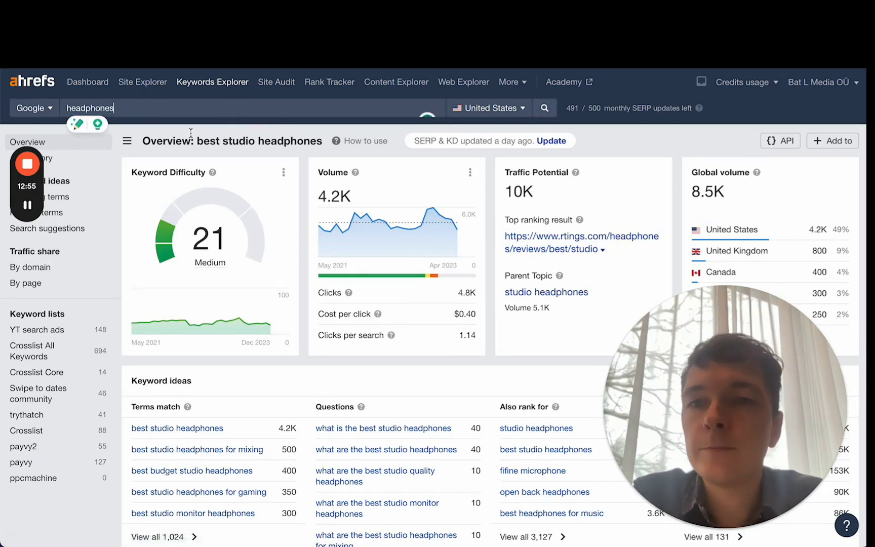
key("Return")
left_click_drag(25, 150, 34, 223)
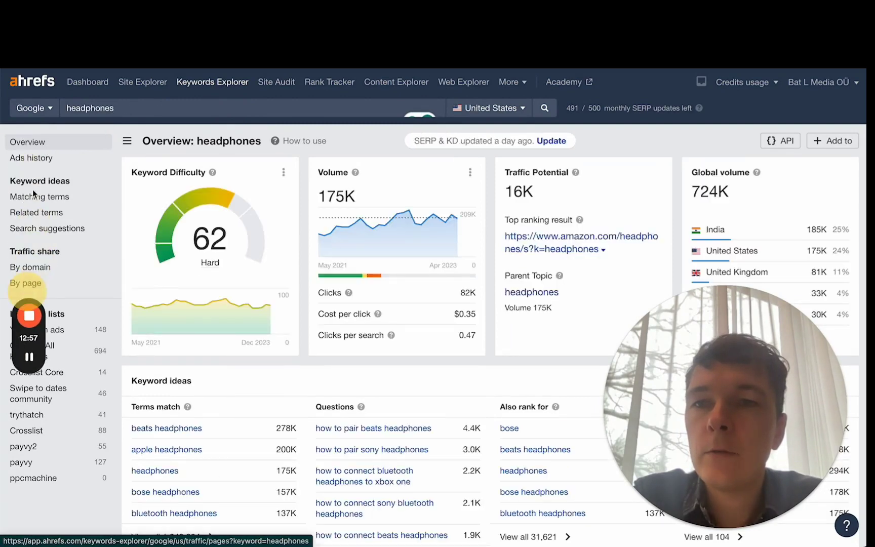
left_click(50, 199)
left_click(200, 162)
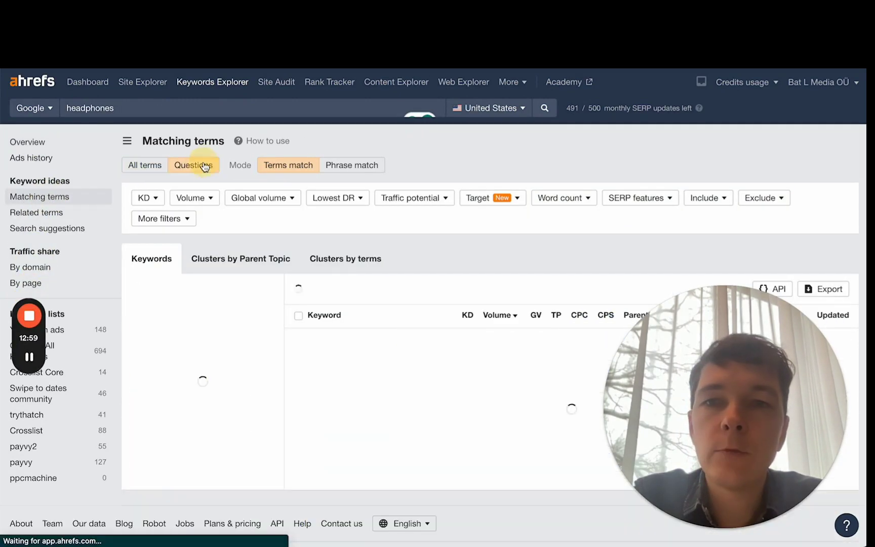
Examine the question keywords for "headphones", comparing their keyword difficulty and search volume, ending back at the start of the report.
scroll(466, 253, "down", 2)
scroll(344, 191, "down", 2)
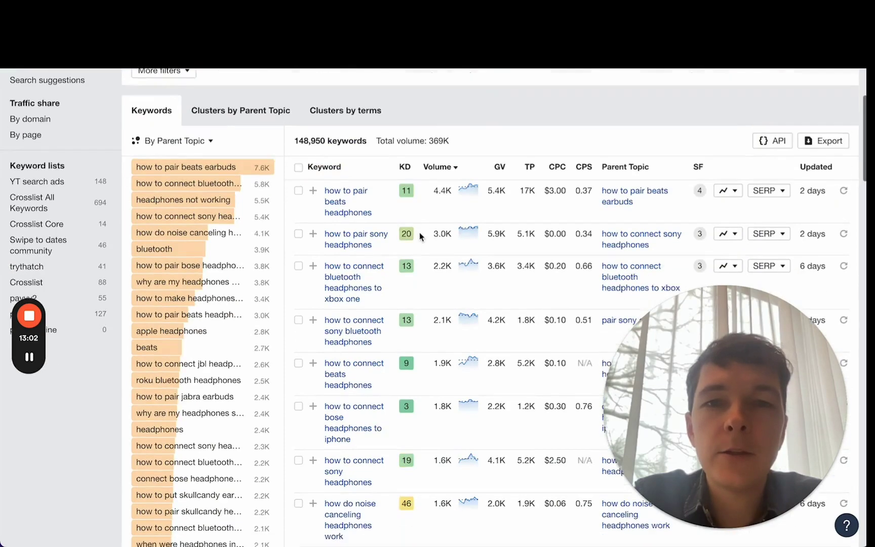
scroll(410, 250, "down", 4)
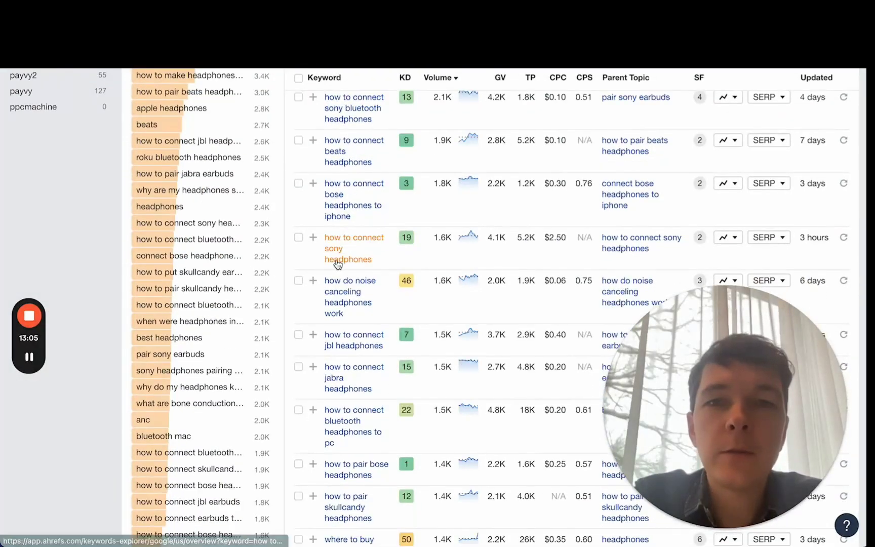
scroll(337, 258, "up", 3)
scroll(385, 258, "down", 5)
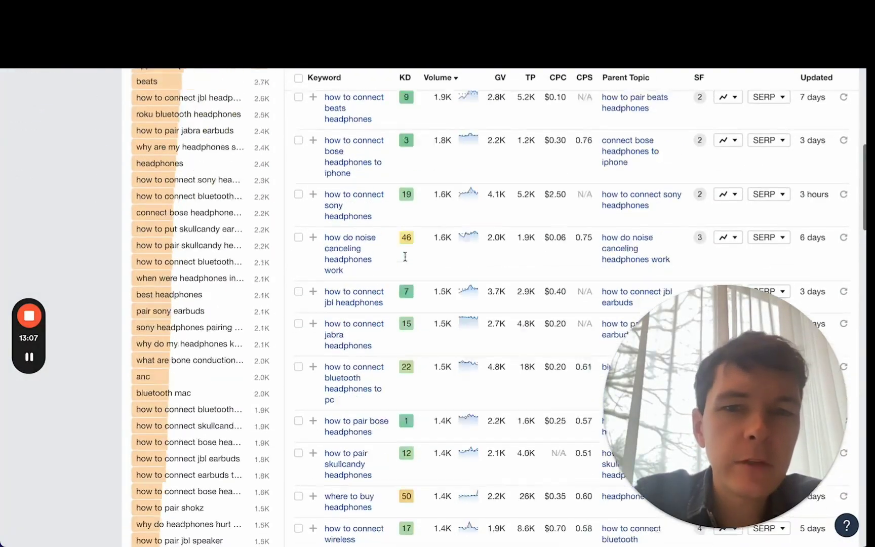
scroll(405, 258, "up", 6)
scroll(405, 263, "up", 1)
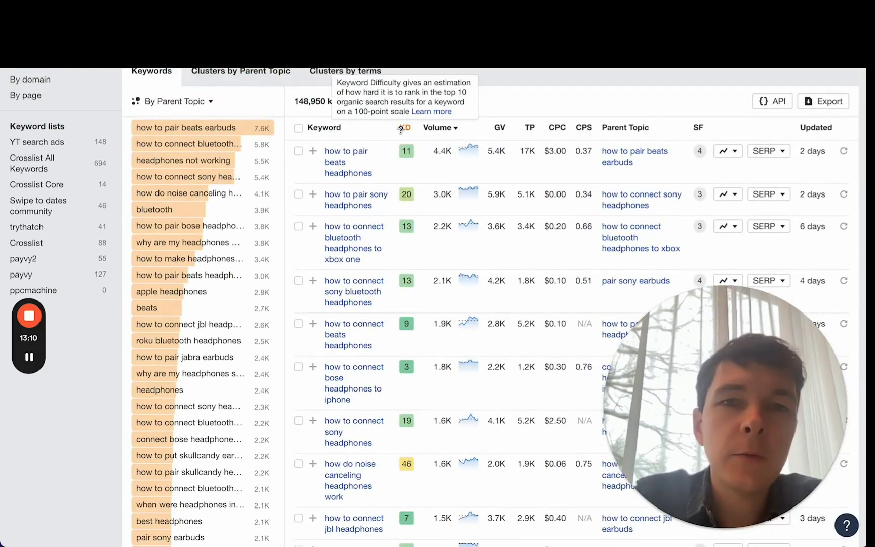
scroll(425, 137, "down", 1)
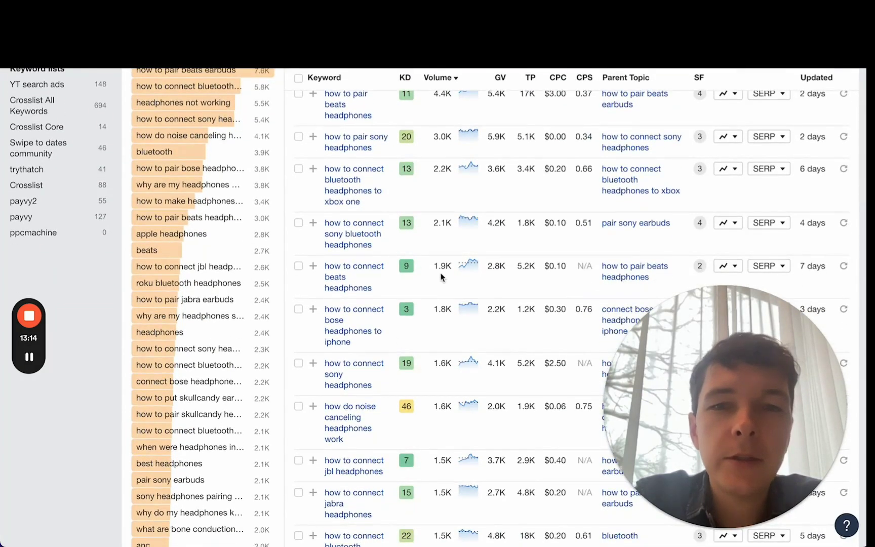
scroll(441, 276, "down", 5)
scroll(362, 380, "down", 9)
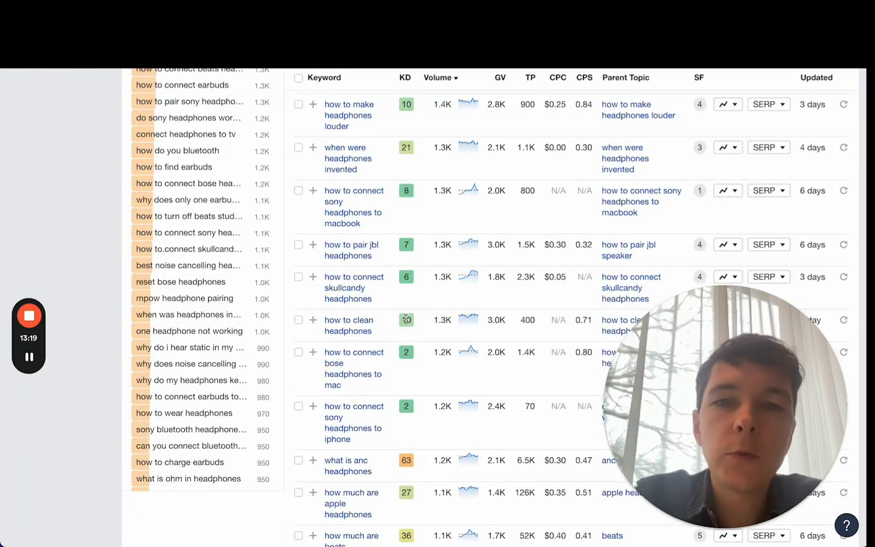
scroll(407, 320, "down", 4)
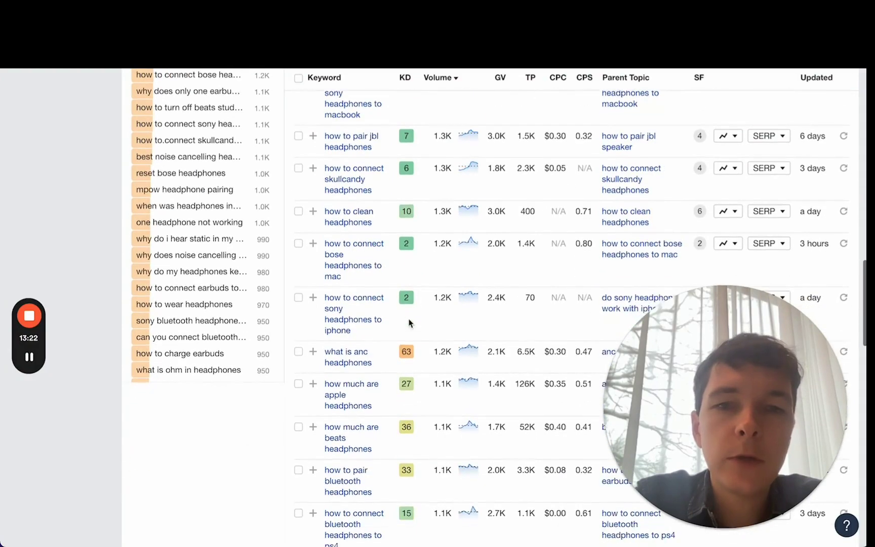
scroll(409, 322, "up", 15)
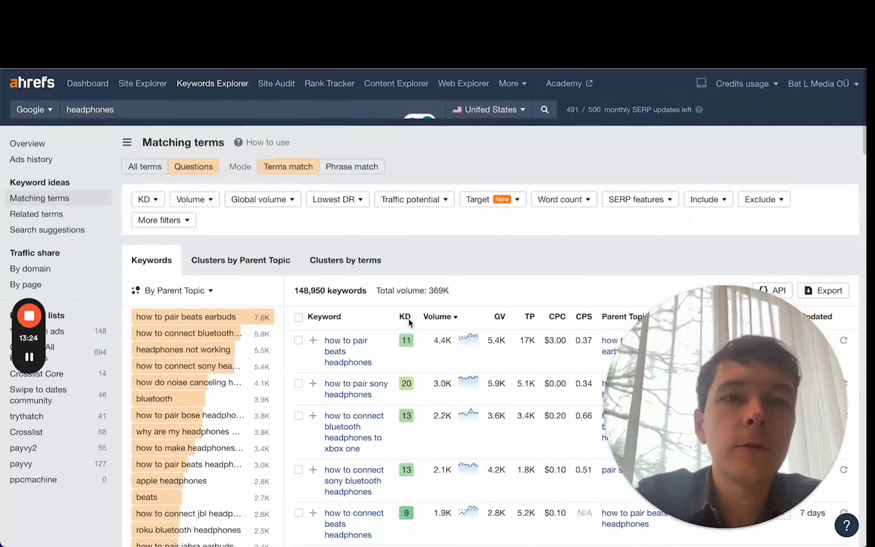